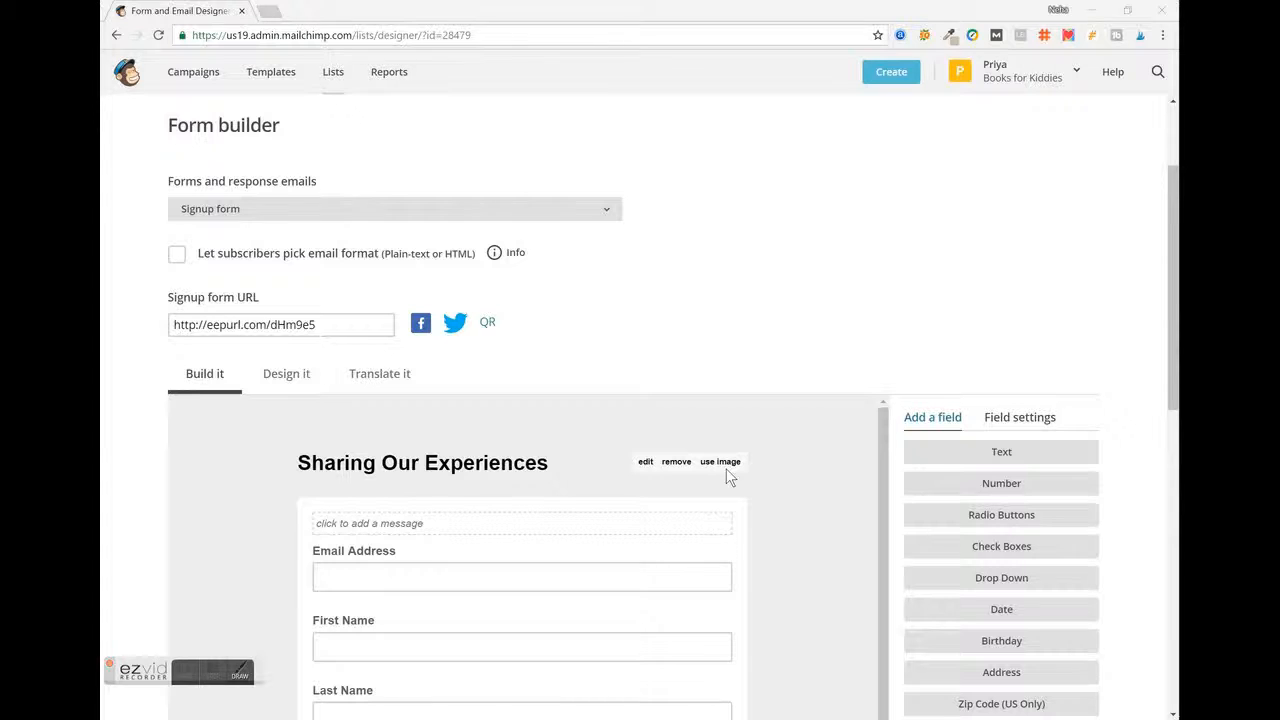
Display the Final welcome email in the form builder
scroll(951, 203, down, 1)
scroll(951, 203, up, 1)
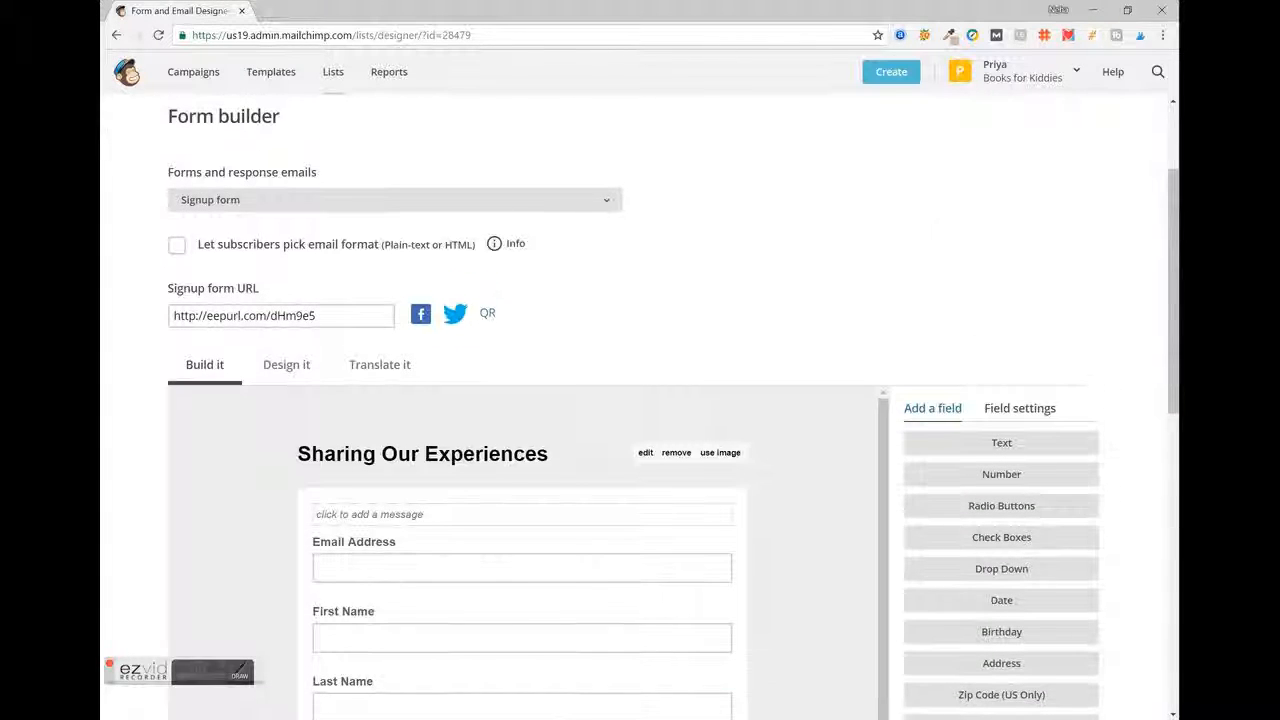
scroll(674, 384, down, 1)
click(395, 186)
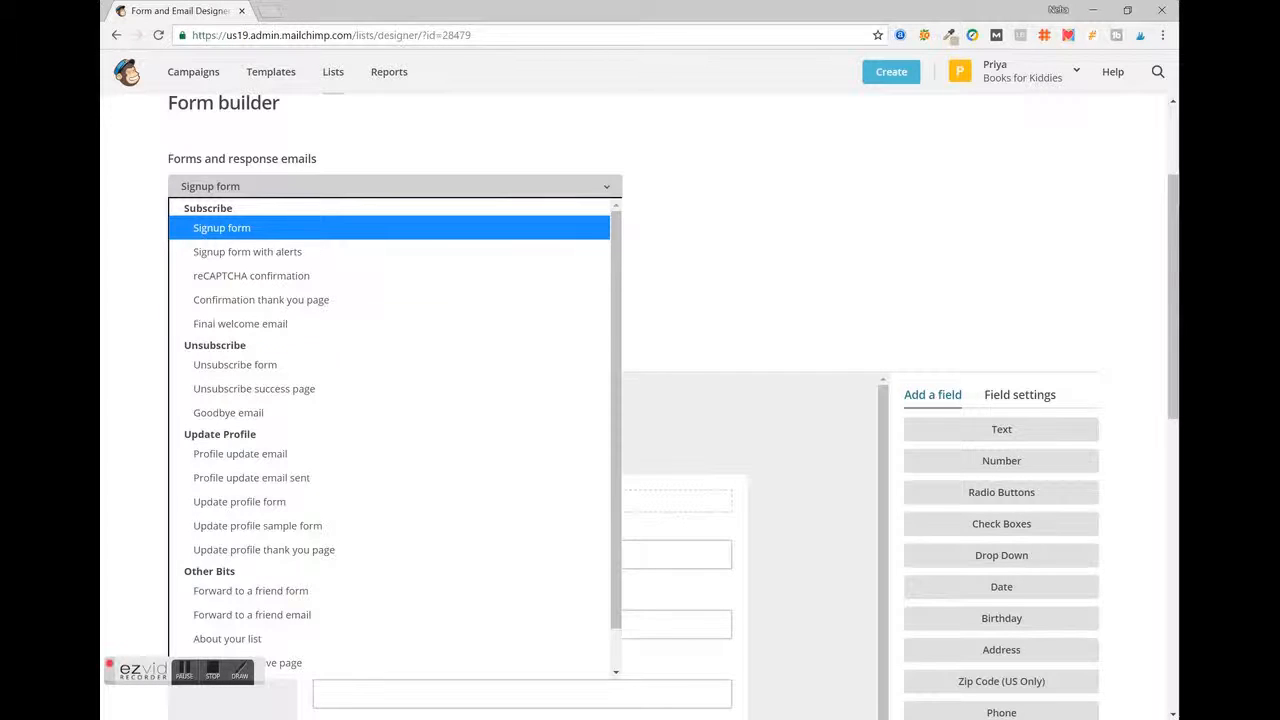
click(240, 324)
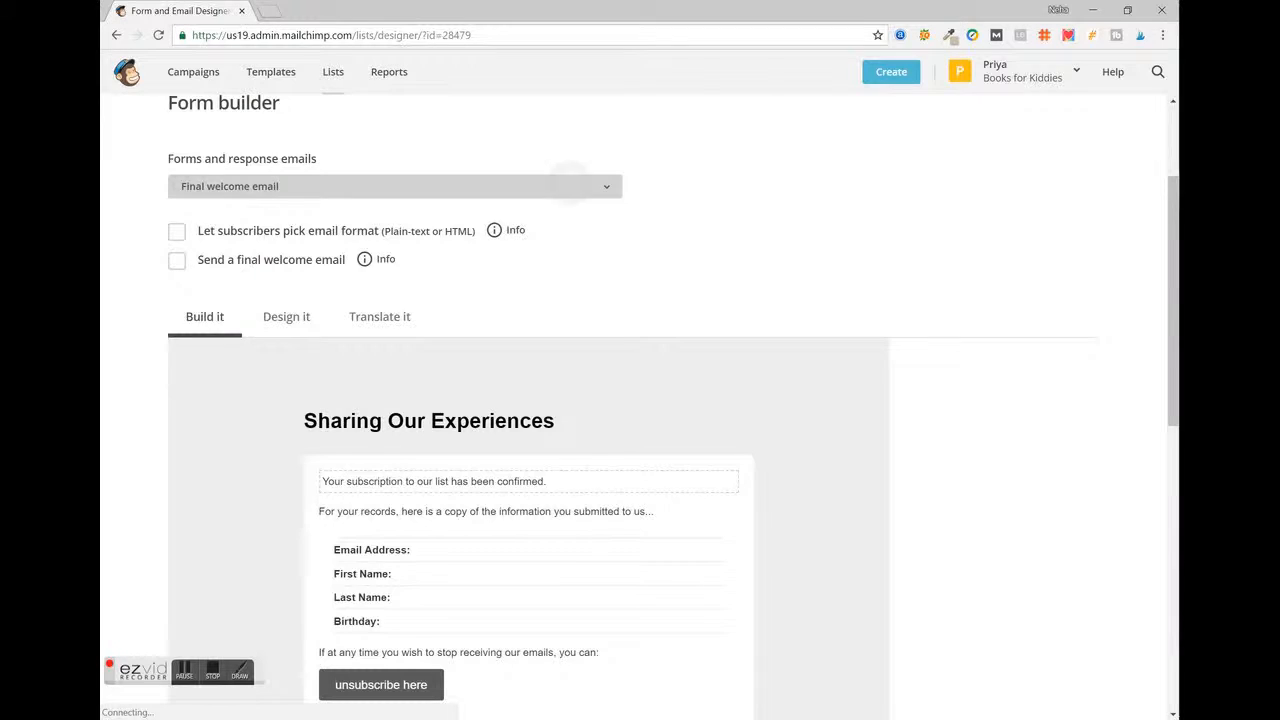
Switch the form builder to the Confirmation thank you page and look over its content
click(570, 186)
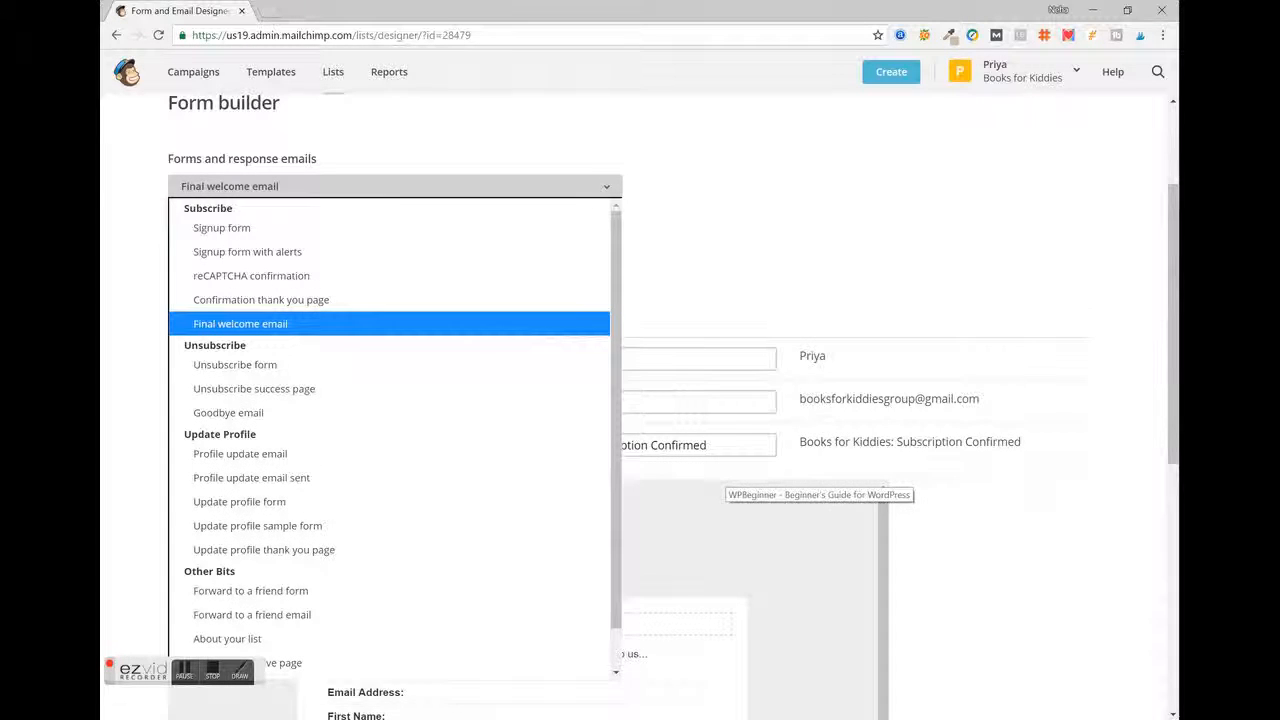
click(261, 300)
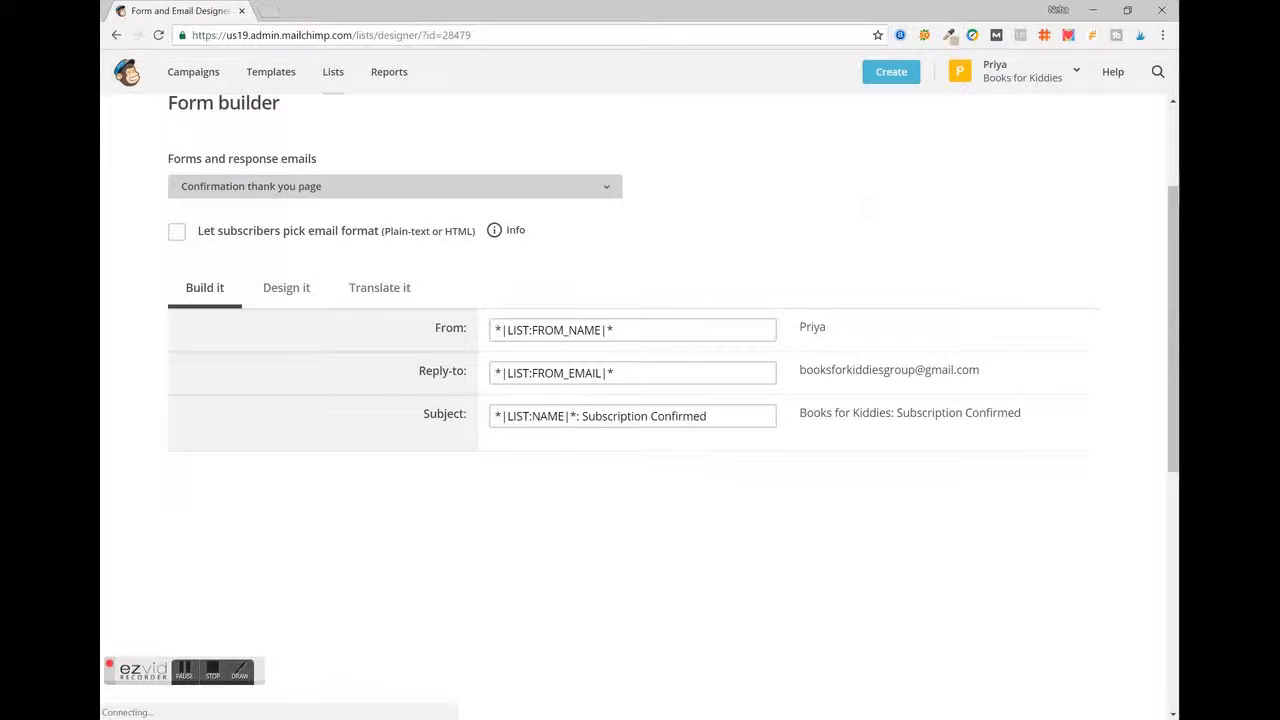
scroll(633, 460, down, 1)
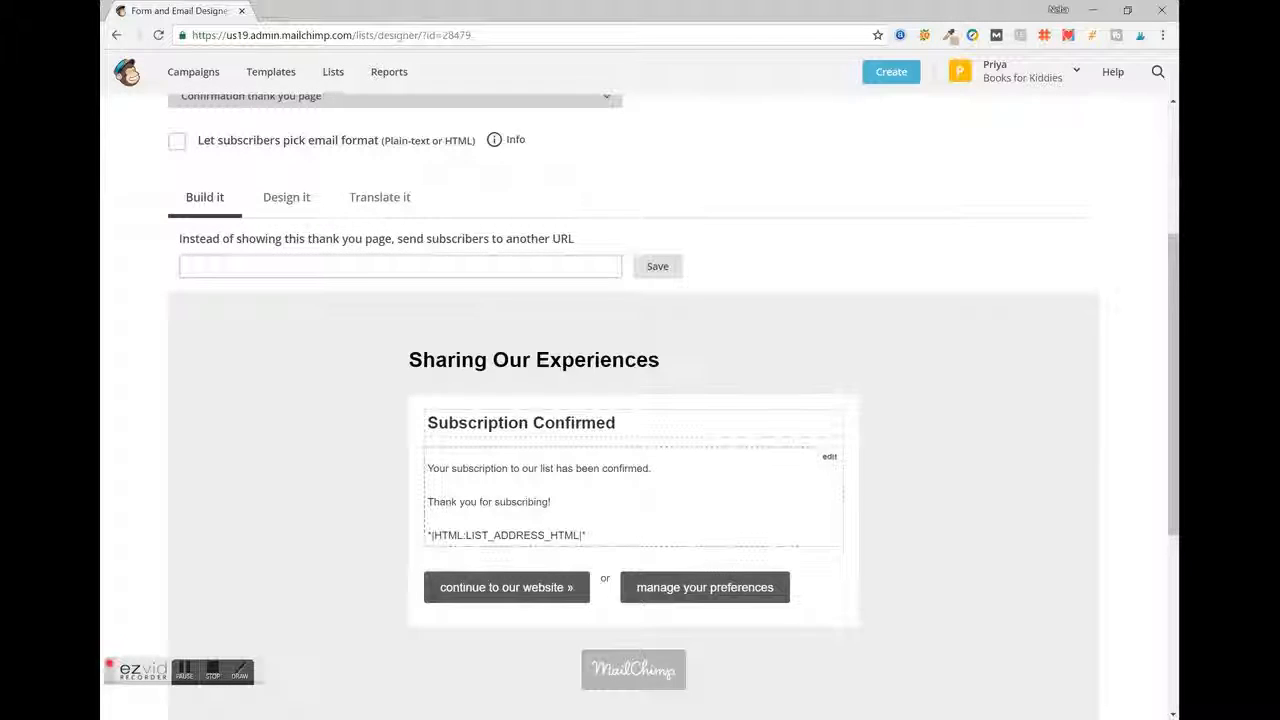
scroll(633, 465, down, 1)
scroll(633, 400, up, 3)
Return to the Final welcome email and examine its confirmation message, subscriber details and contact section
click(395, 359)
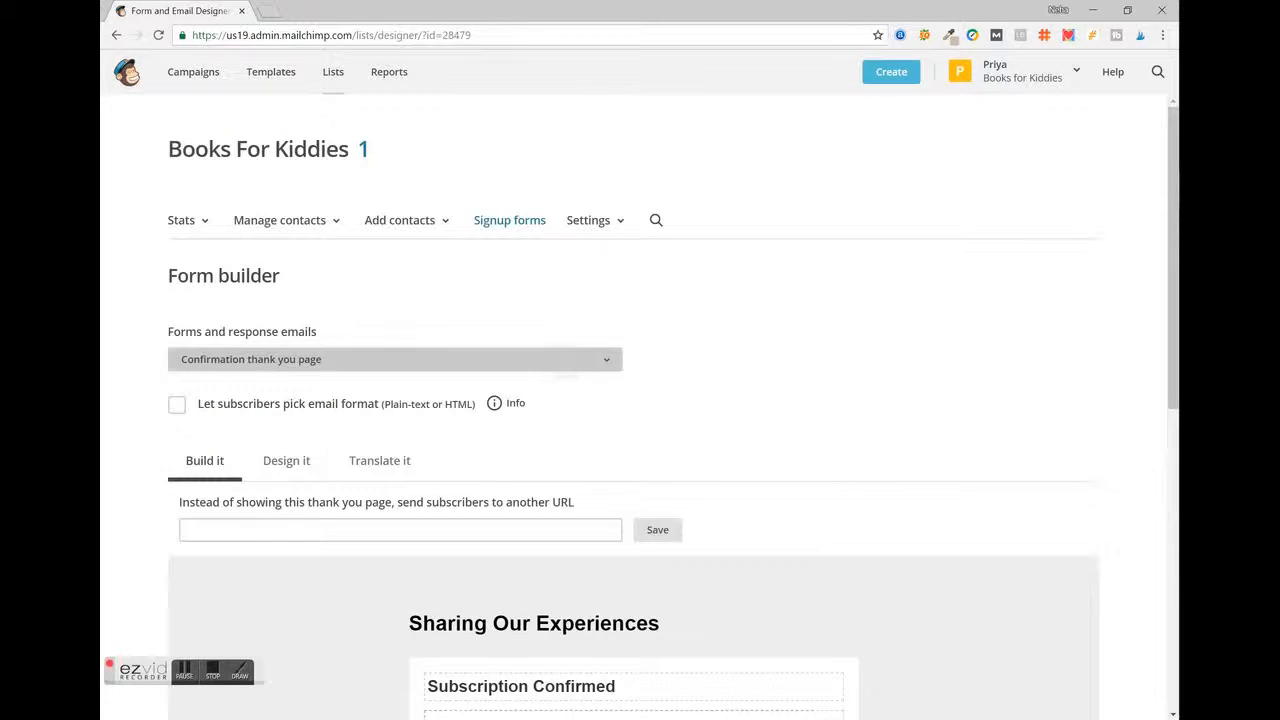
click(240, 496)
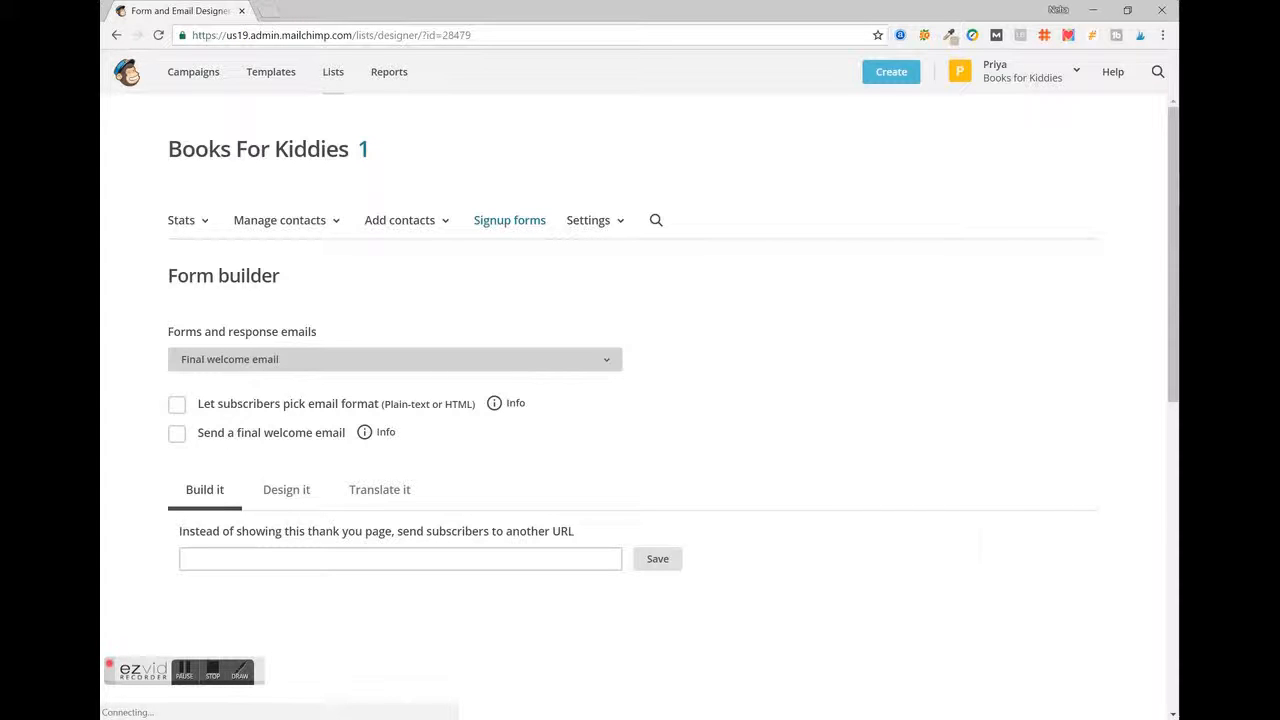
scroll(633, 410, down, 2)
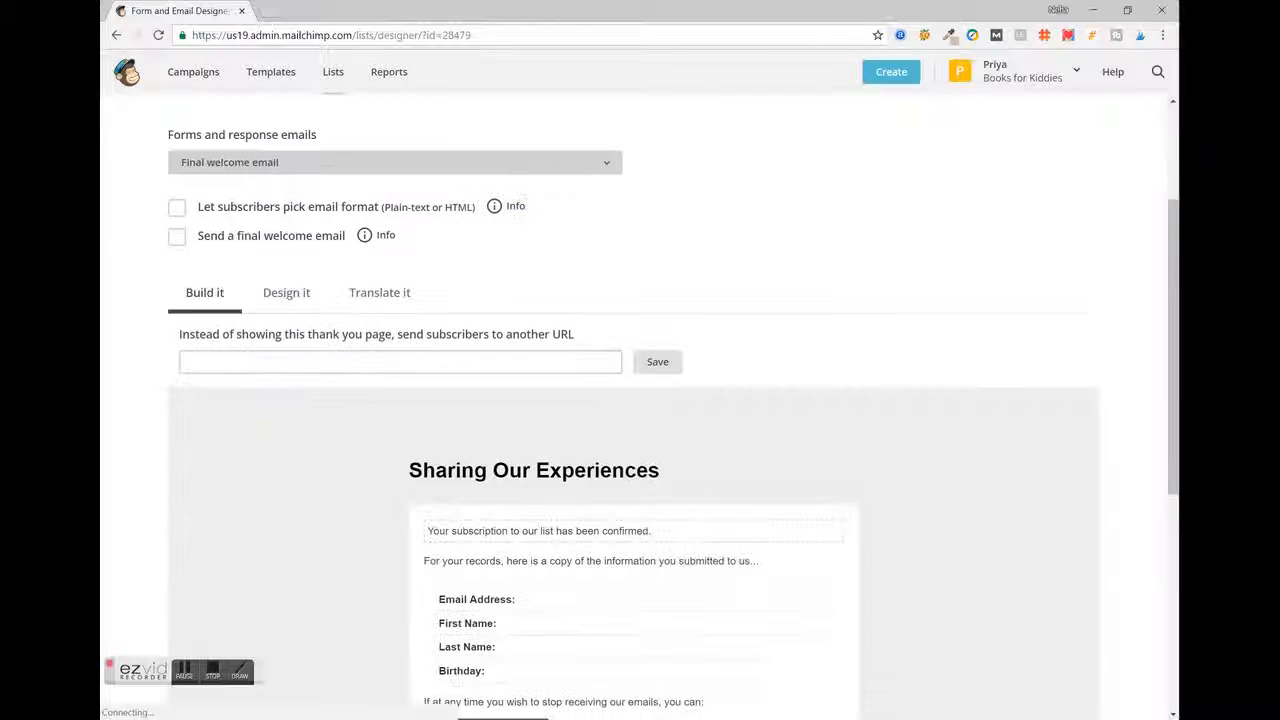
scroll(633, 410, down, 1)
scroll(633, 410, down, 2)
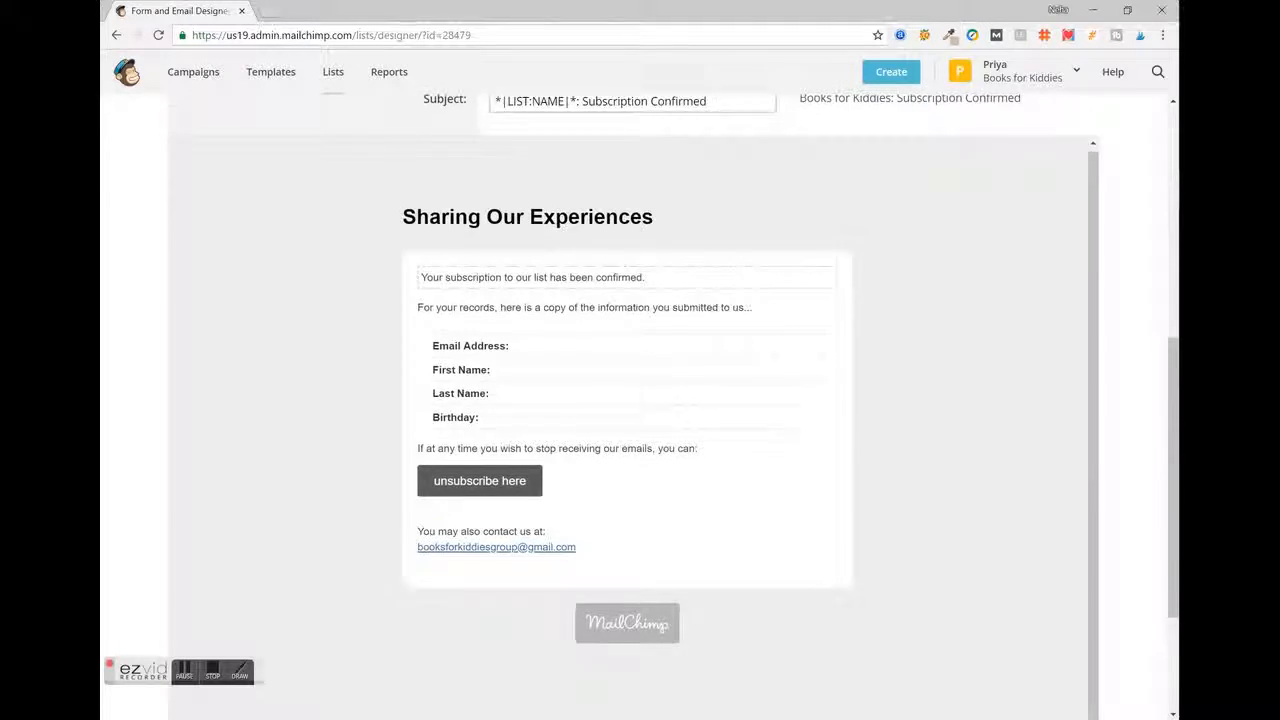
scroll(633, 410, up, 5)
Switch the form builder back to the Signup form and look over its fields
click(394, 359)
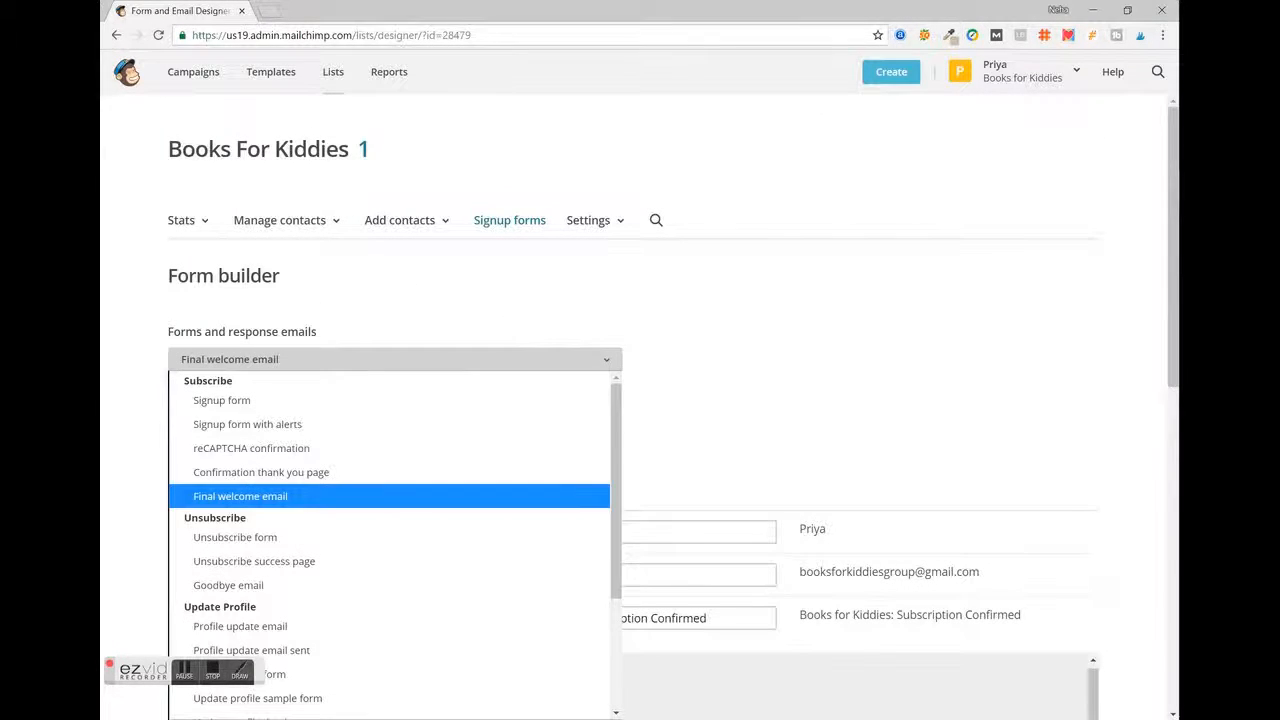
click(222, 400)
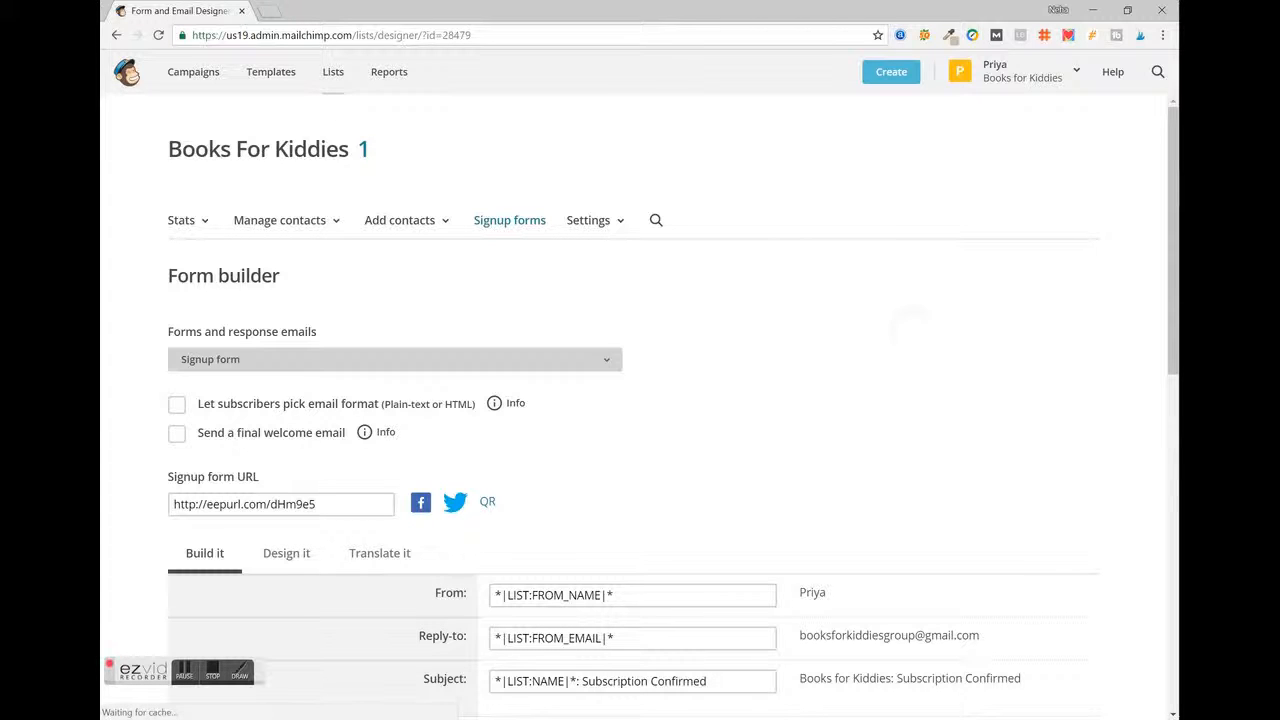
scroll(569, 632, down, 3)
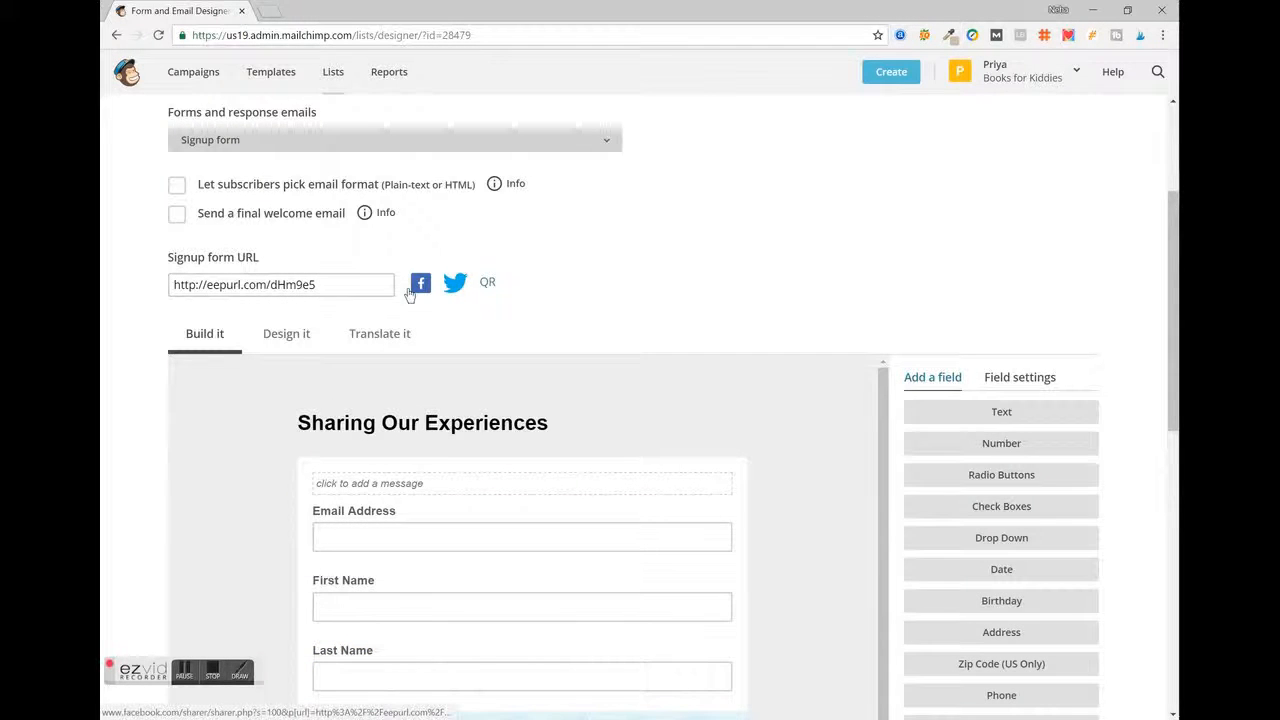
scroll(410, 293, down, 2)
scroll(420, 179, down, 2)
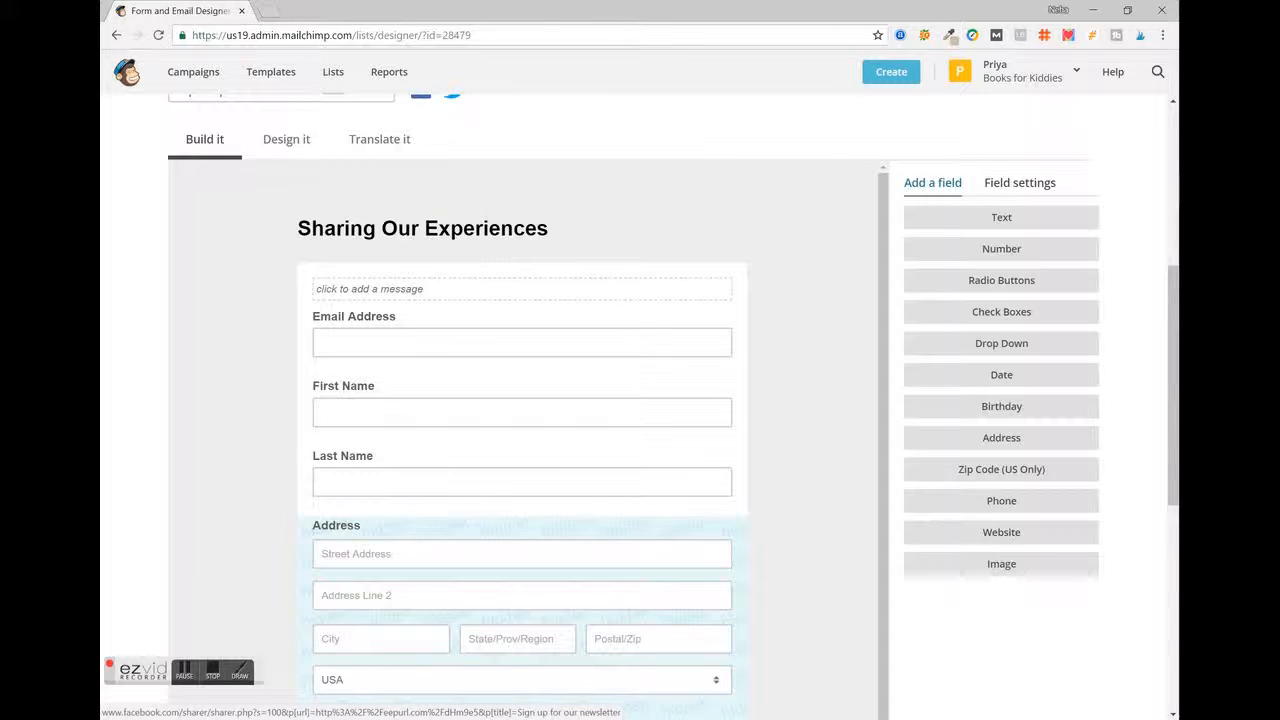
Examine the signup form's page design settings for background, header and outer wrapper, and return to building the form
click(286, 139)
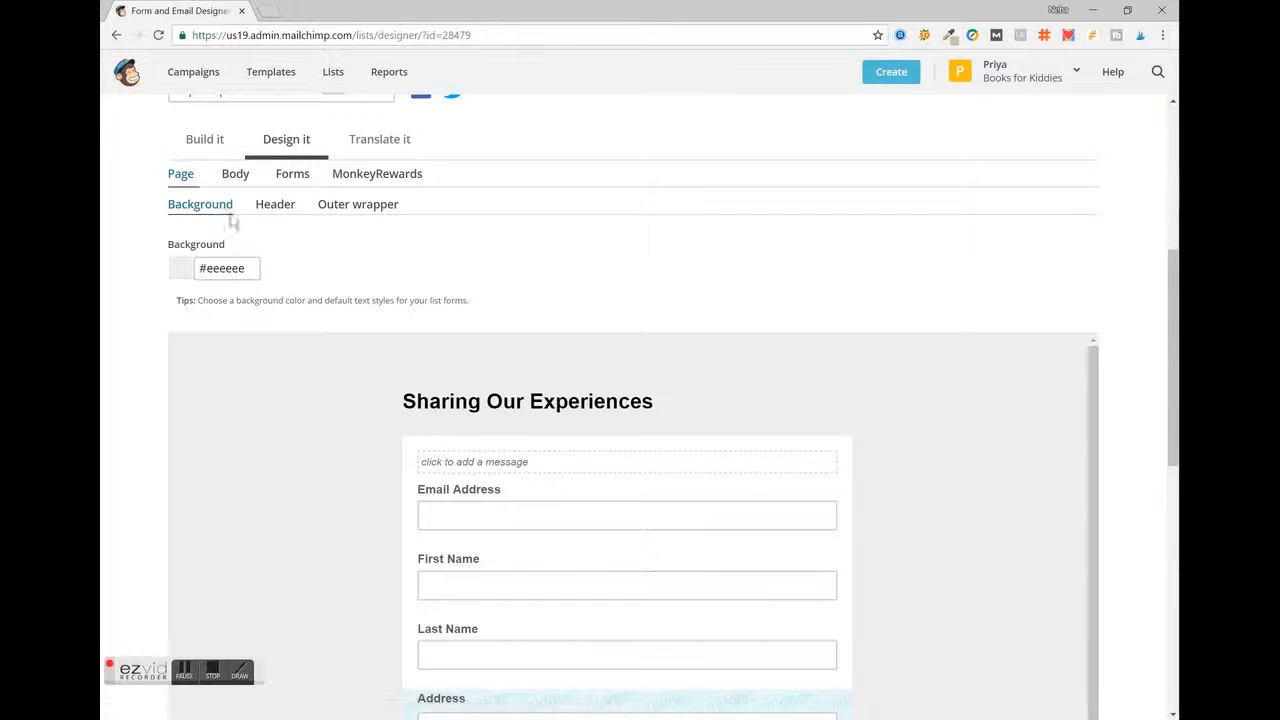
click(281, 214)
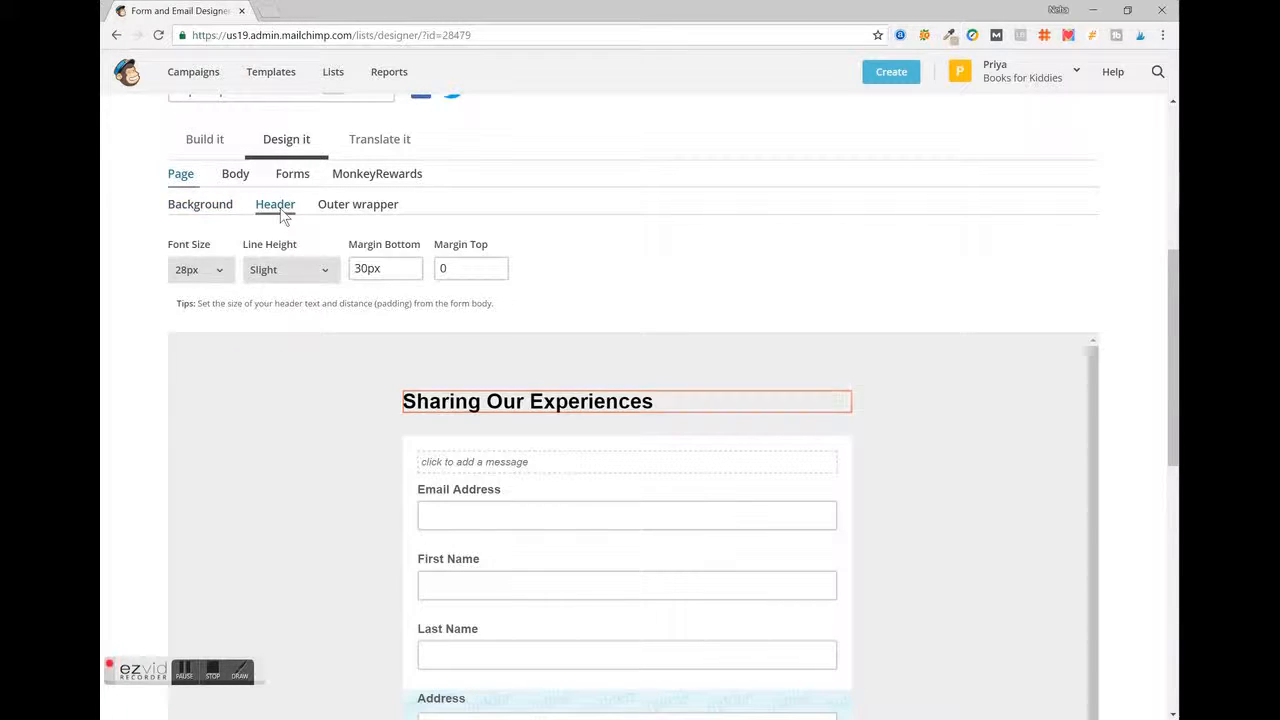
click(355, 207)
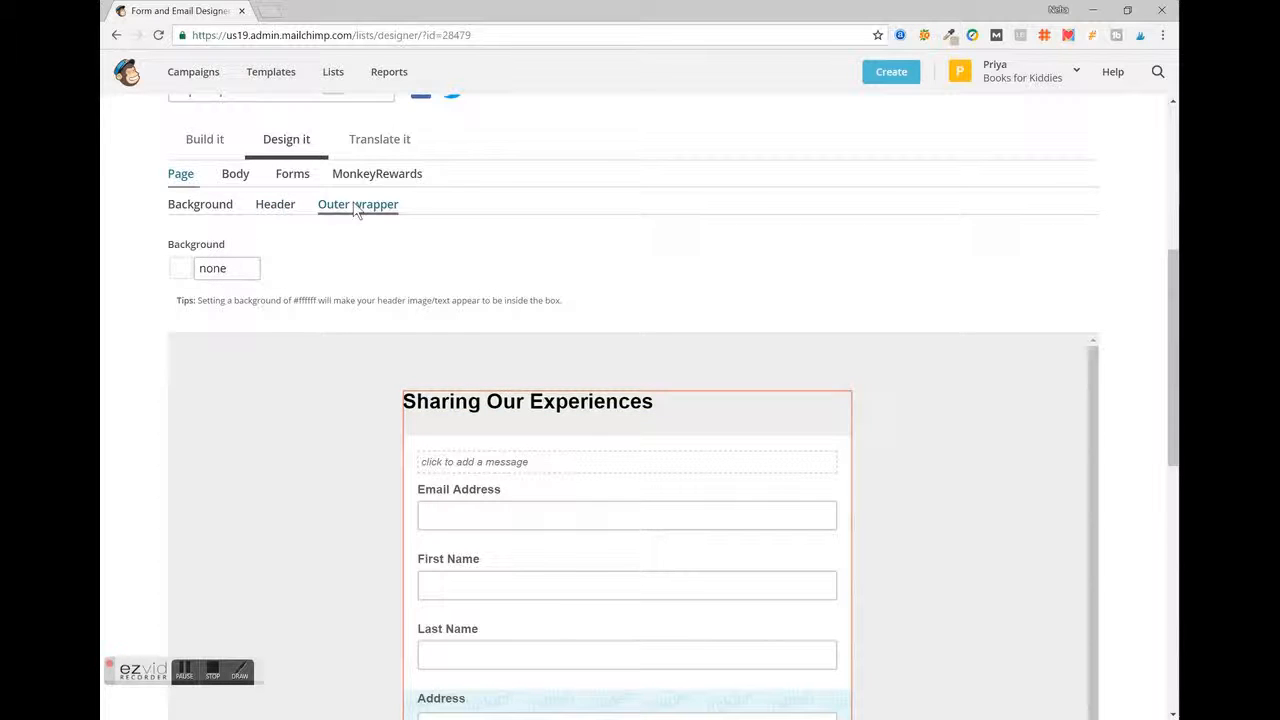
click(211, 268)
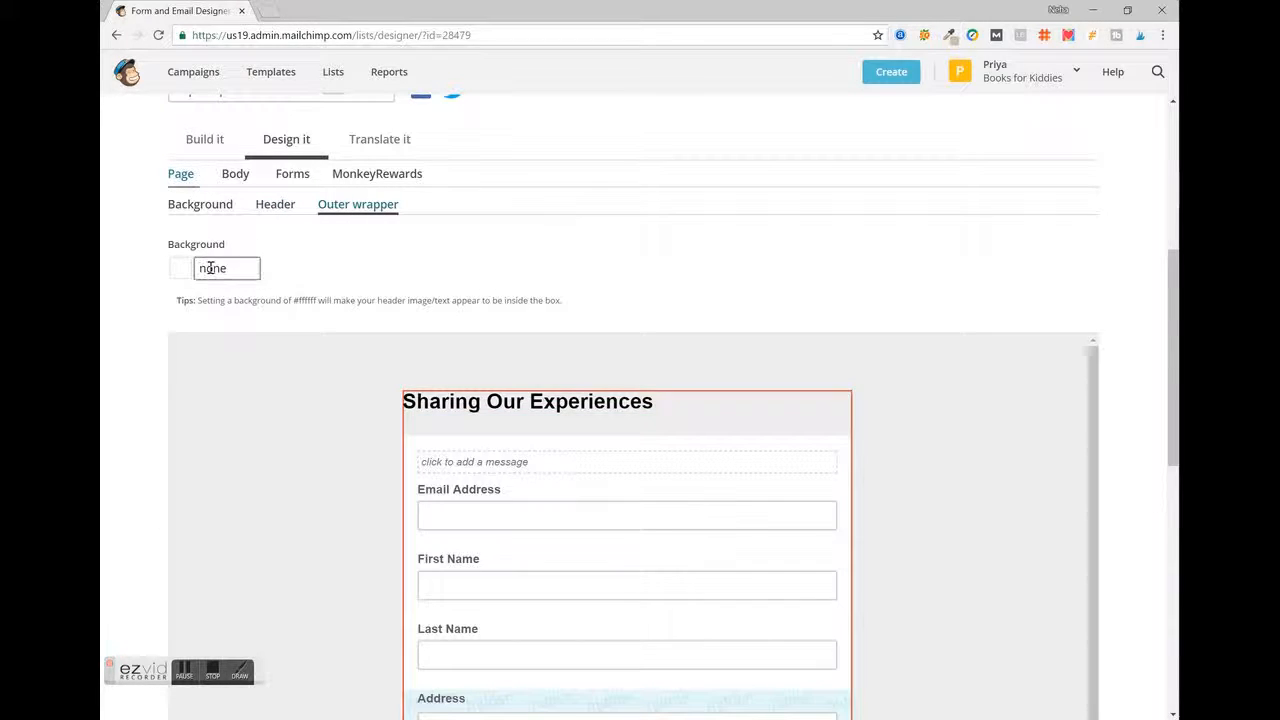
click(206, 139)
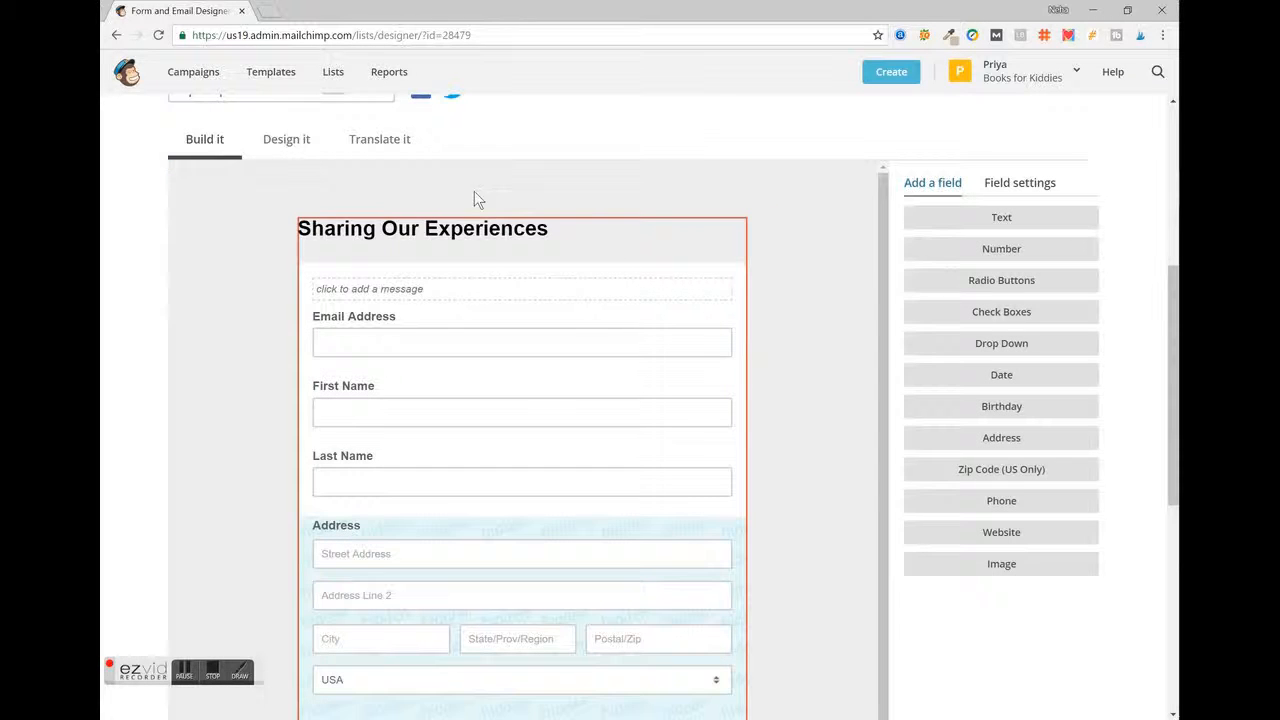
mouse_move(558, 237)
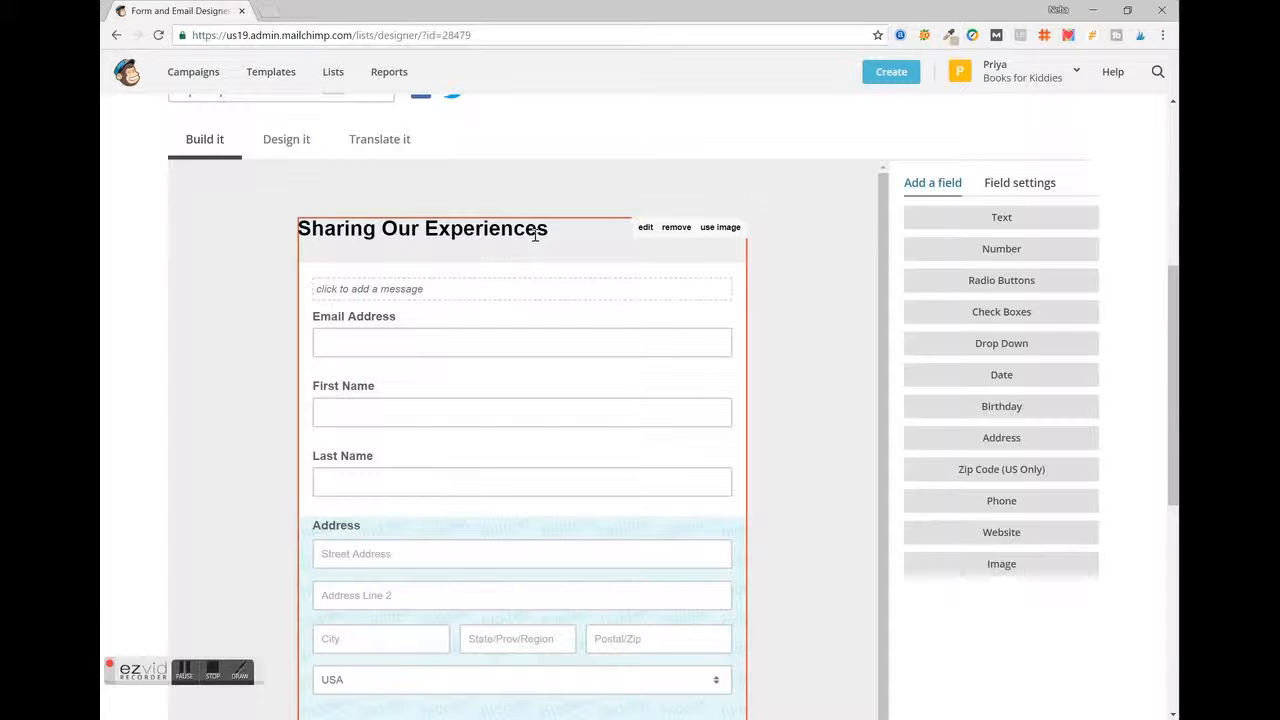
click(646, 232)
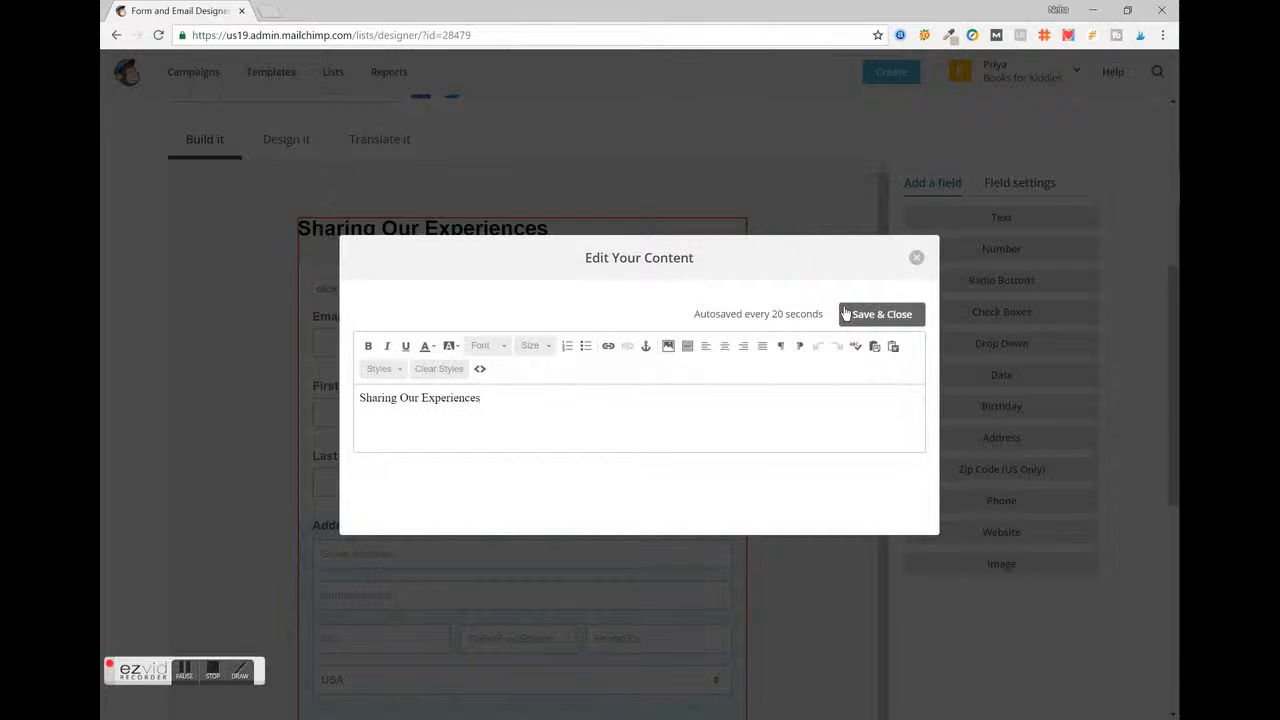
click(917, 259)
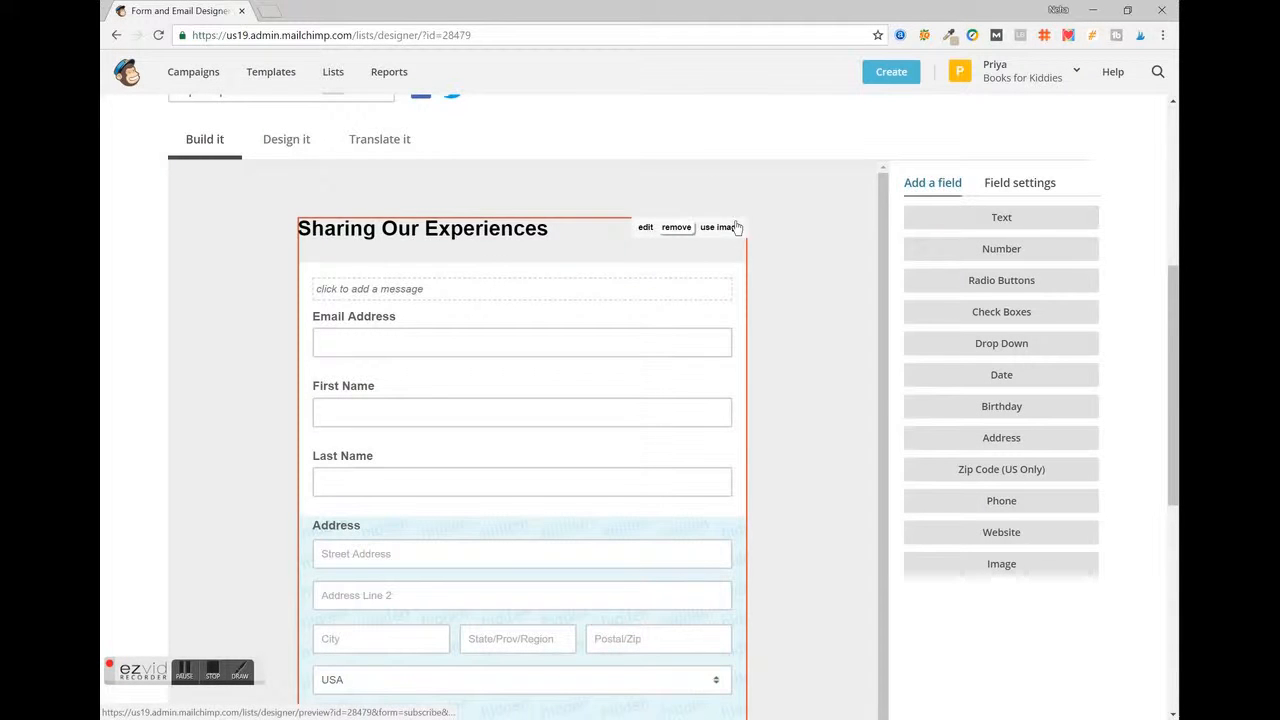
click(730, 228)
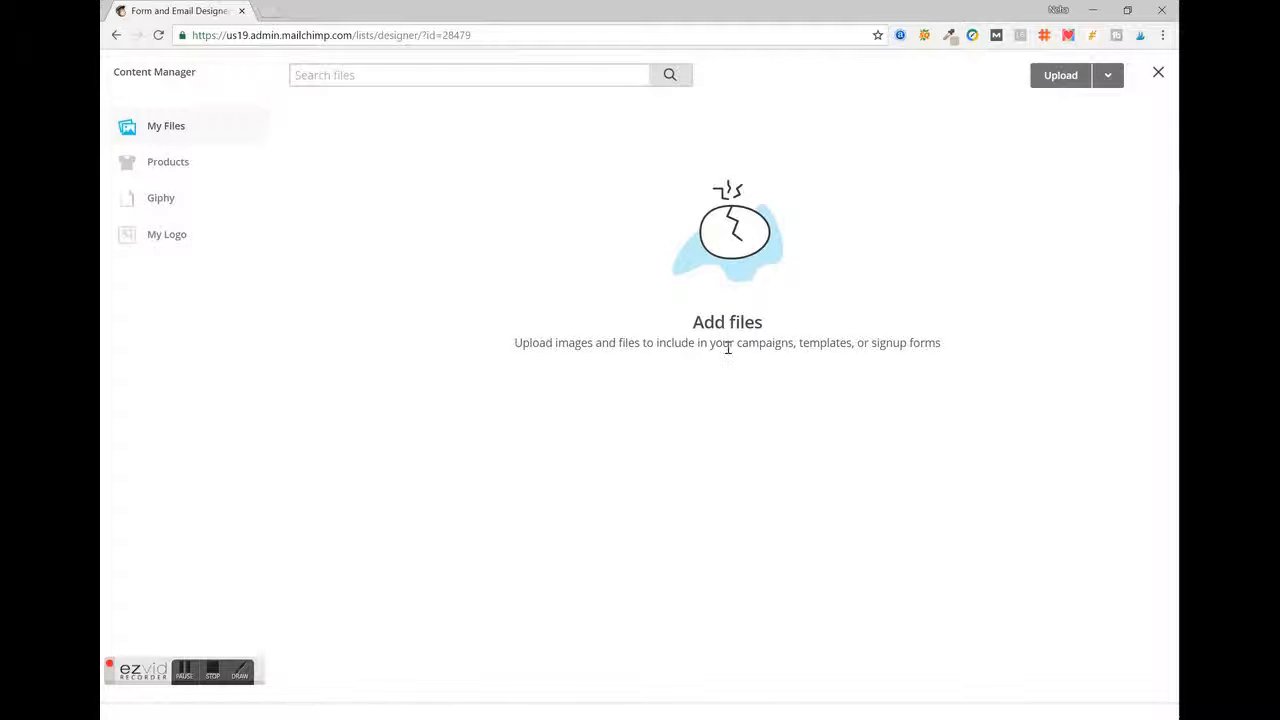
click(1068, 86)
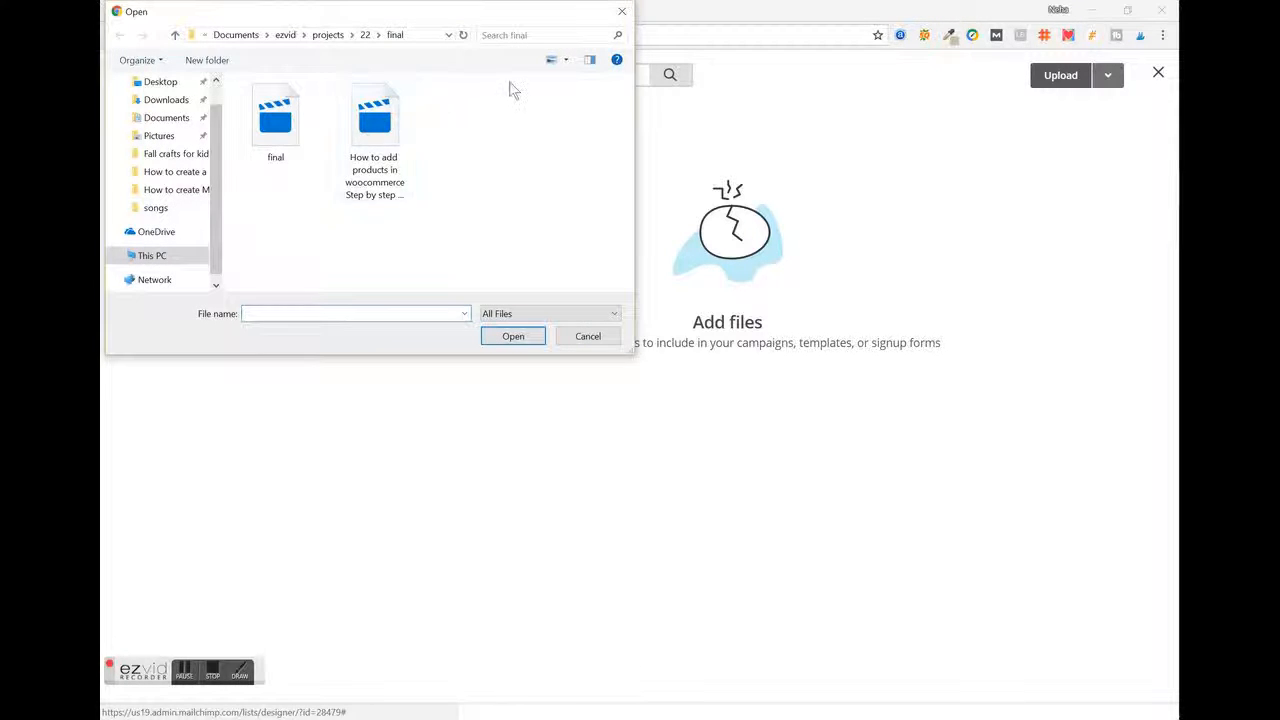
click(621, 12)
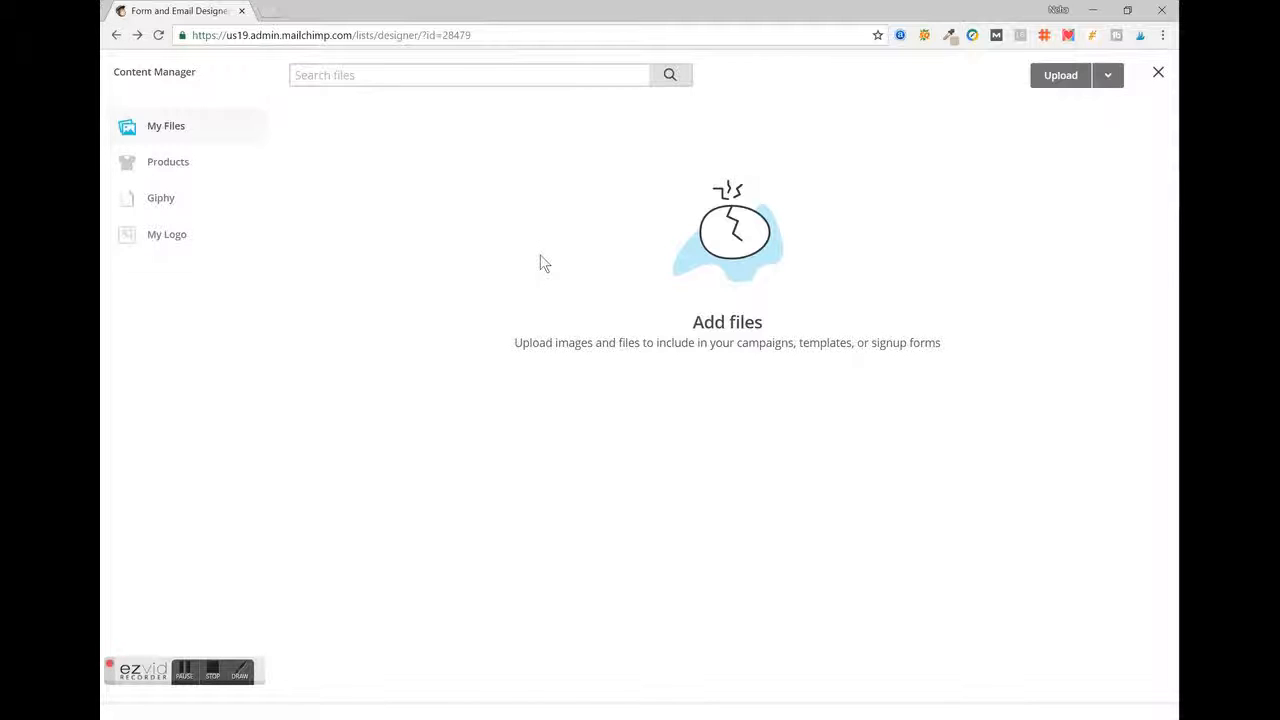
click(114, 37)
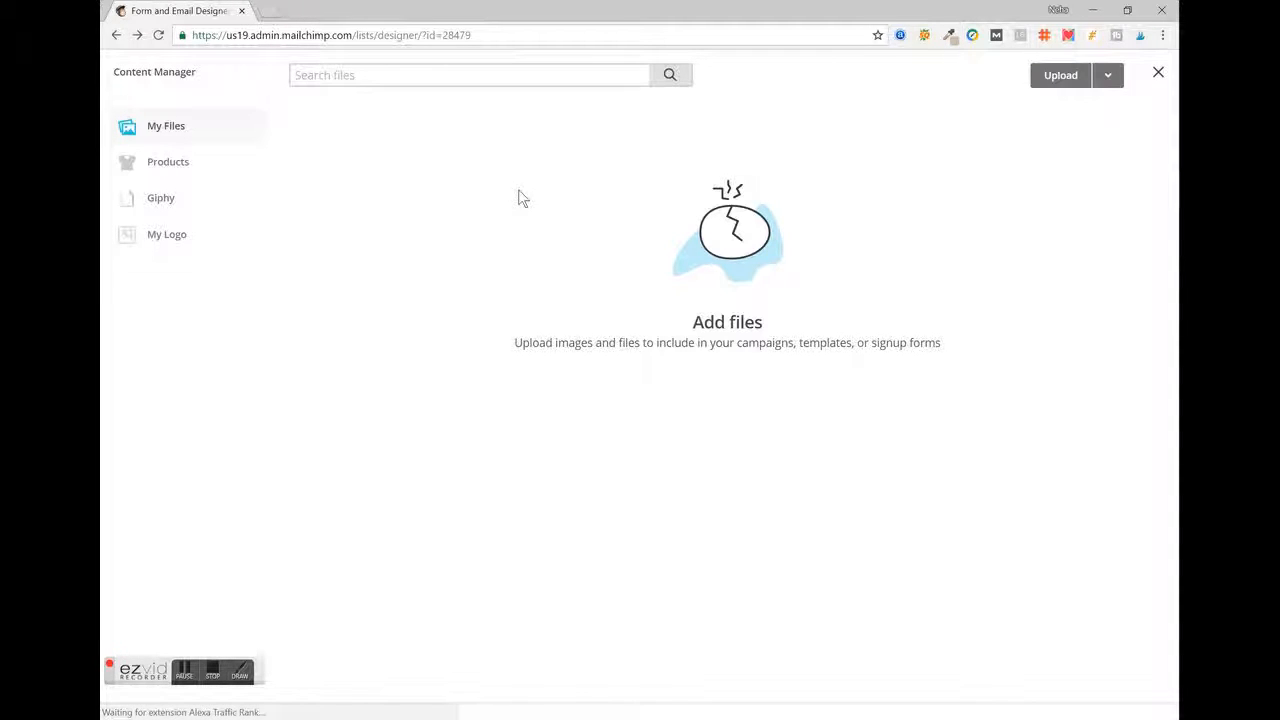
click(1158, 74)
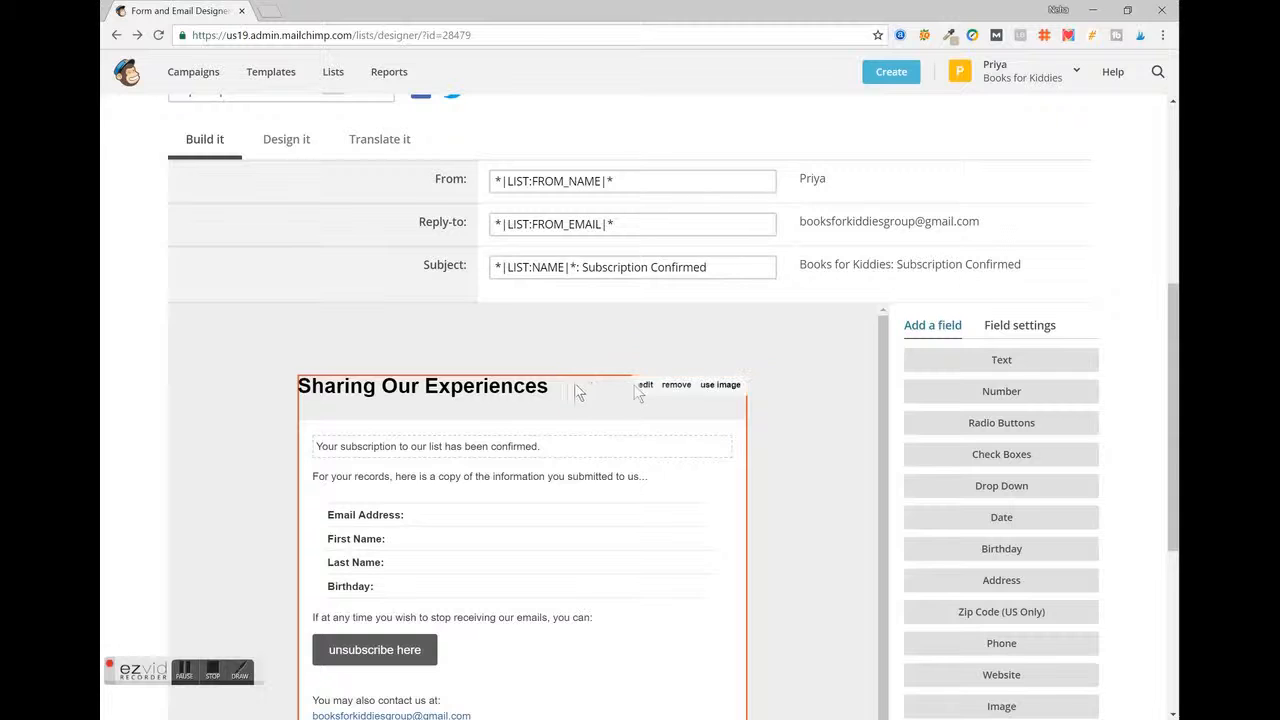
Center-align the header title "Sharing Our Experiences" and save the edited content
click(644, 386)
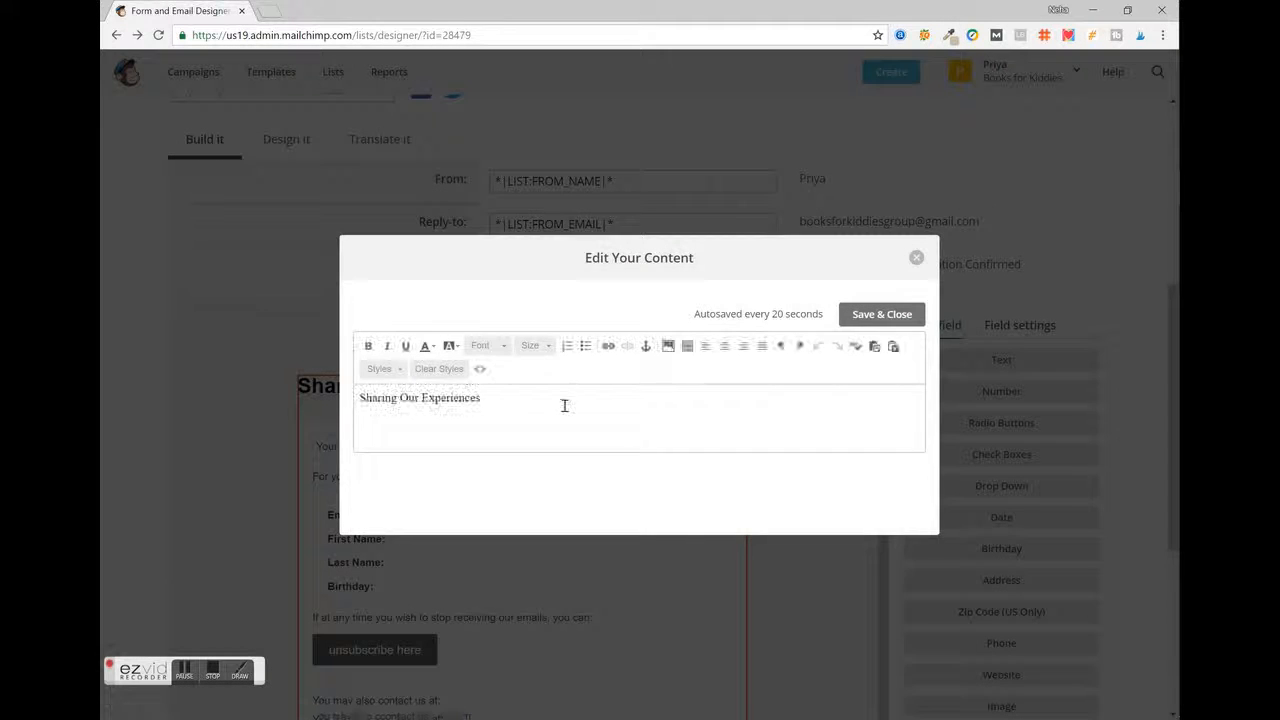
key(ctrl+a)
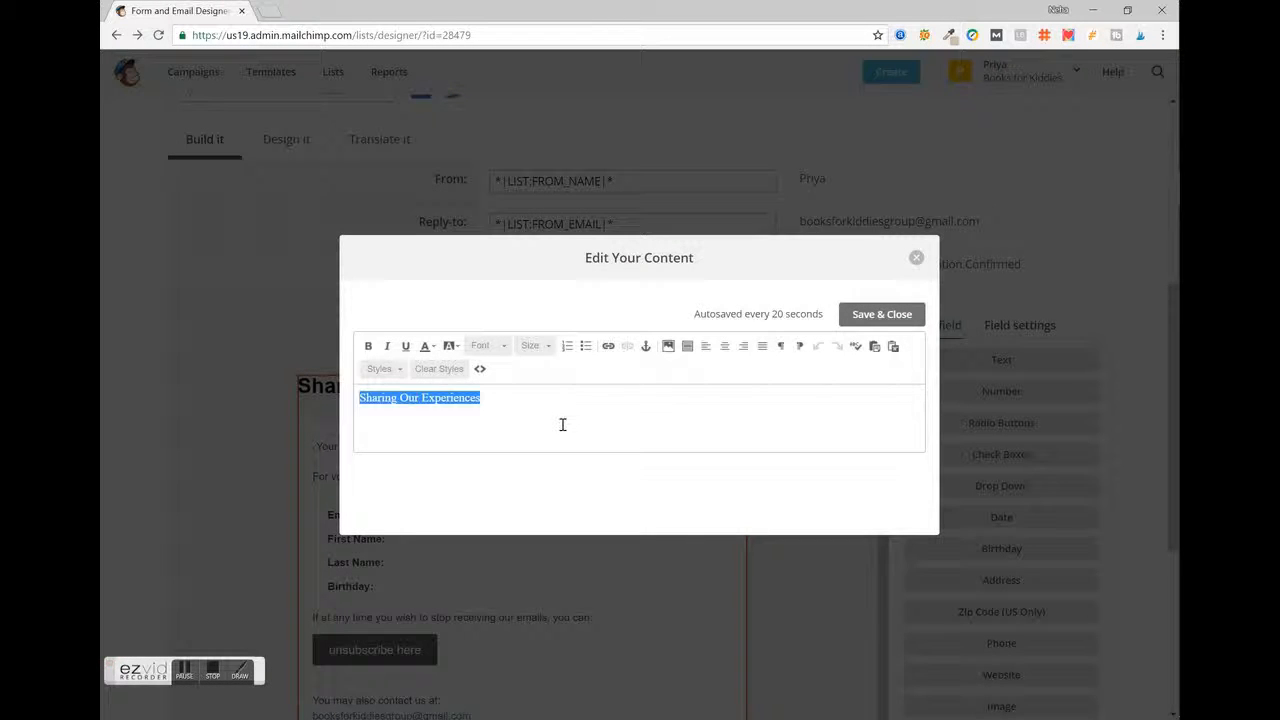
click(725, 346)
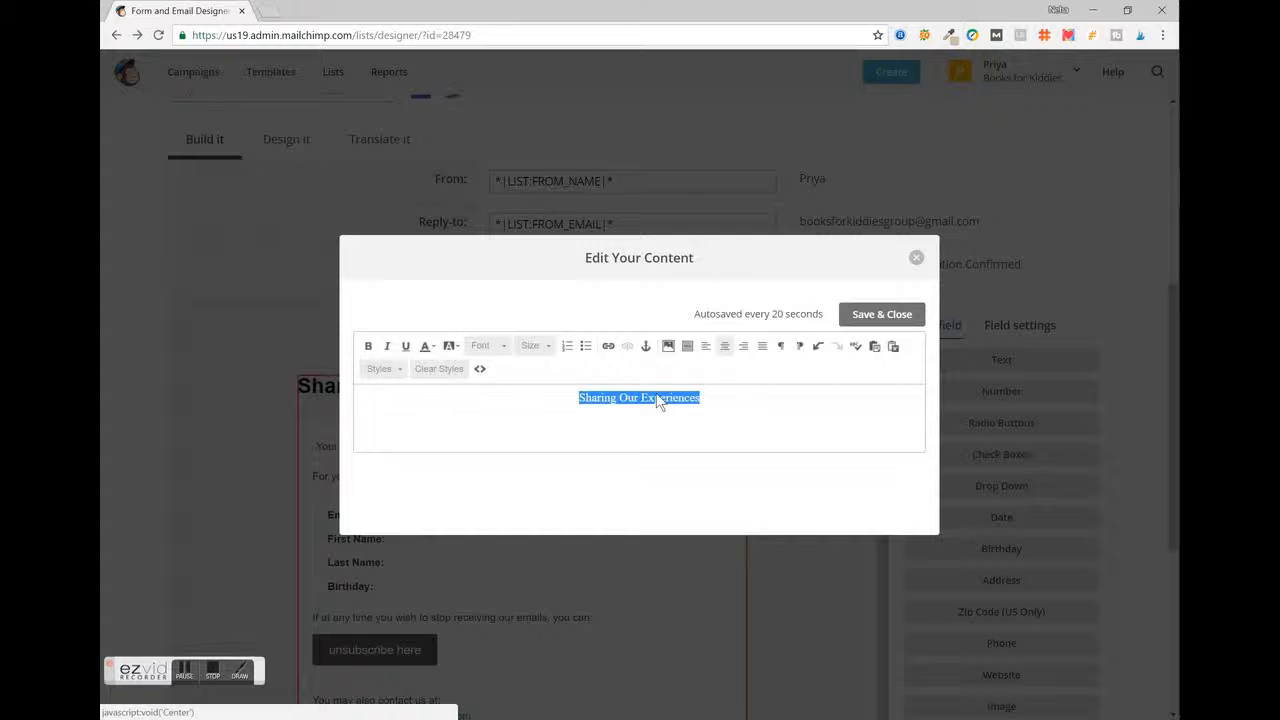
click(905, 314)
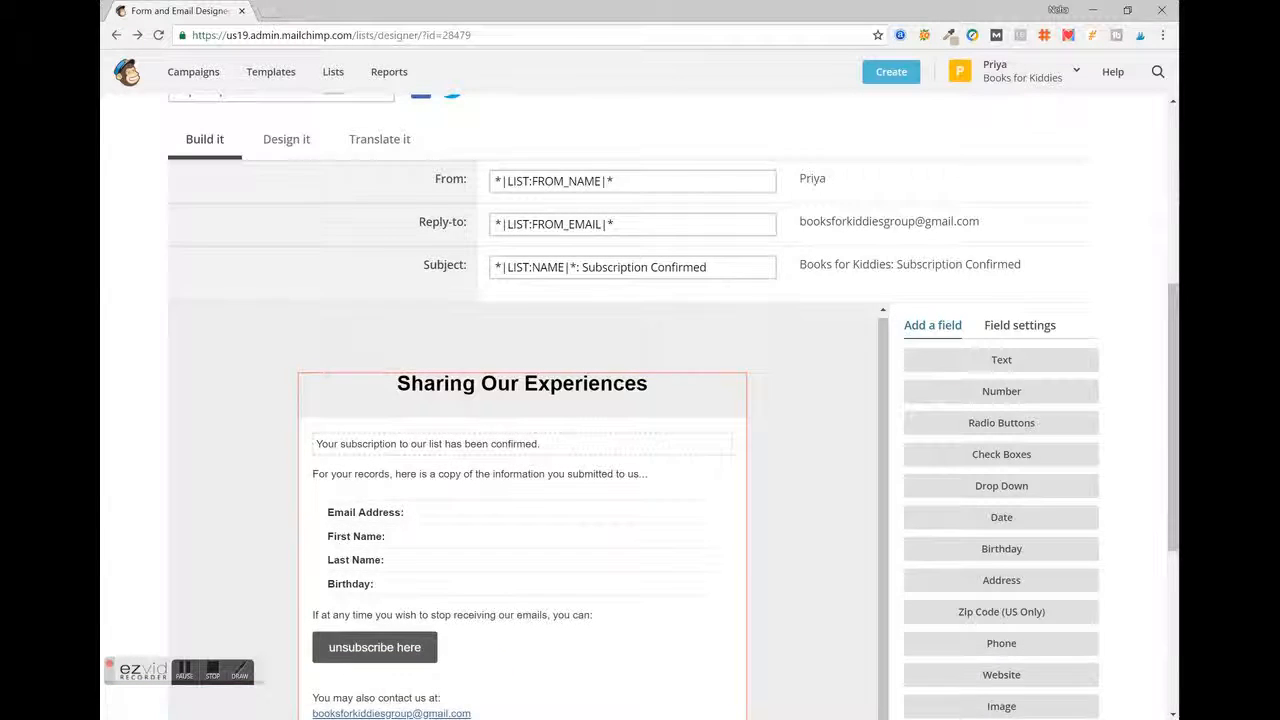
scroll(640, 400, down, 1)
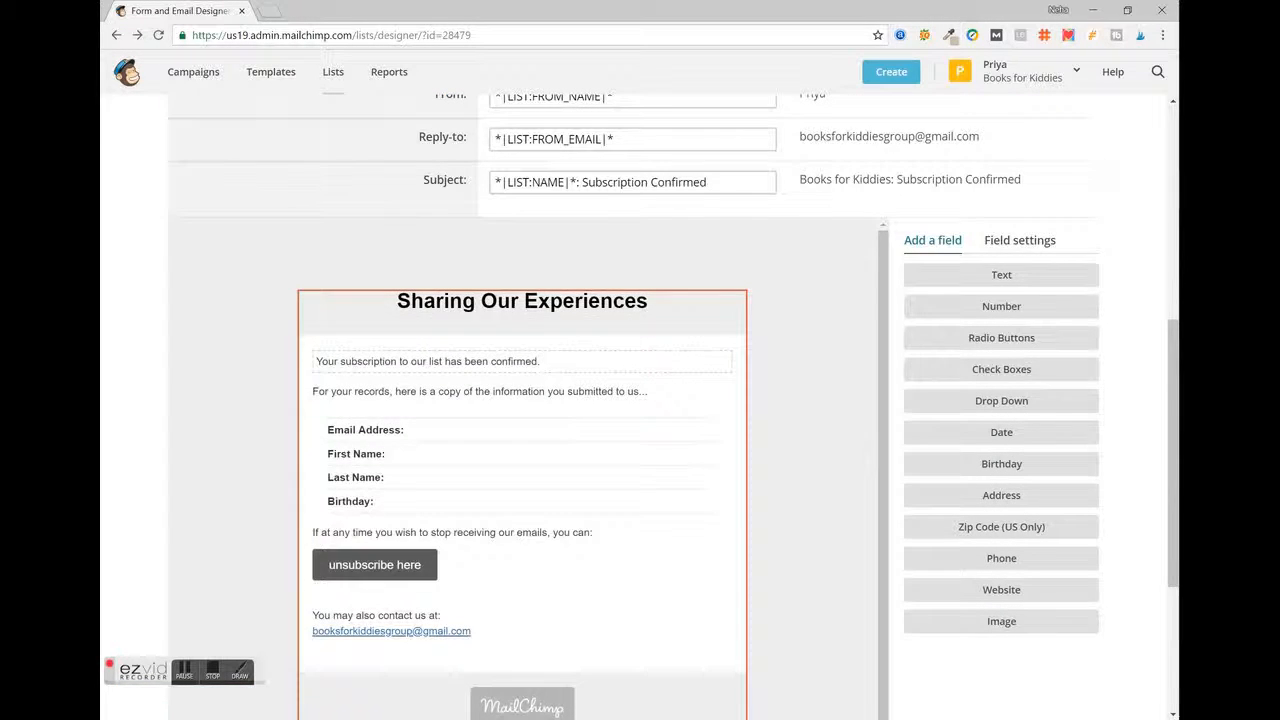
scroll(580, 354, up, 6)
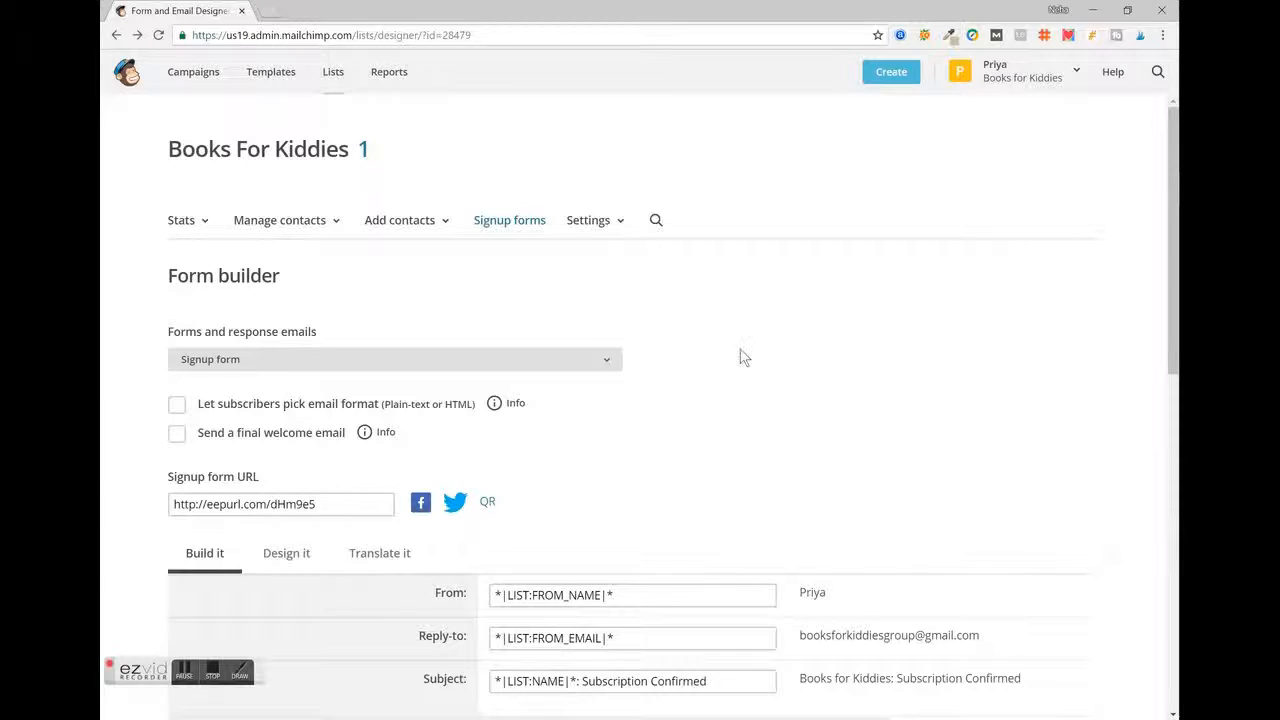
scroll(895, 432, down, 5)
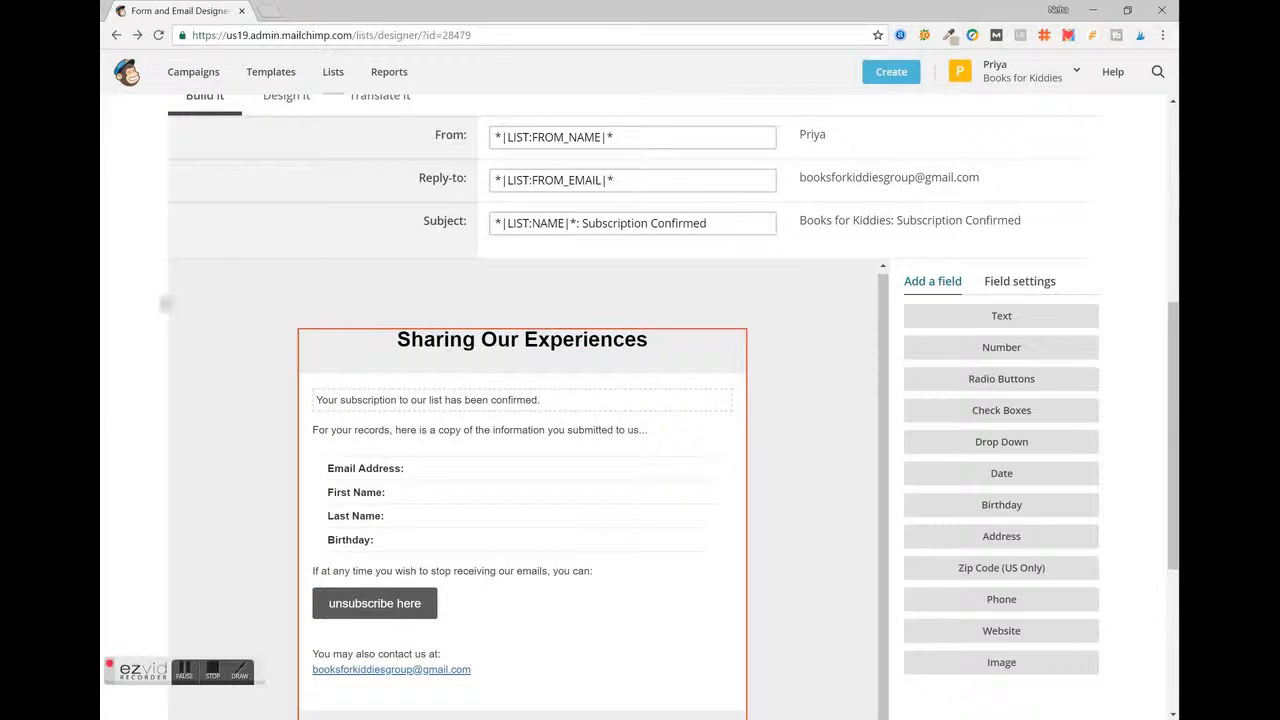
scroll(128, 343, down, 2)
scroll(128, 343, up, 6)
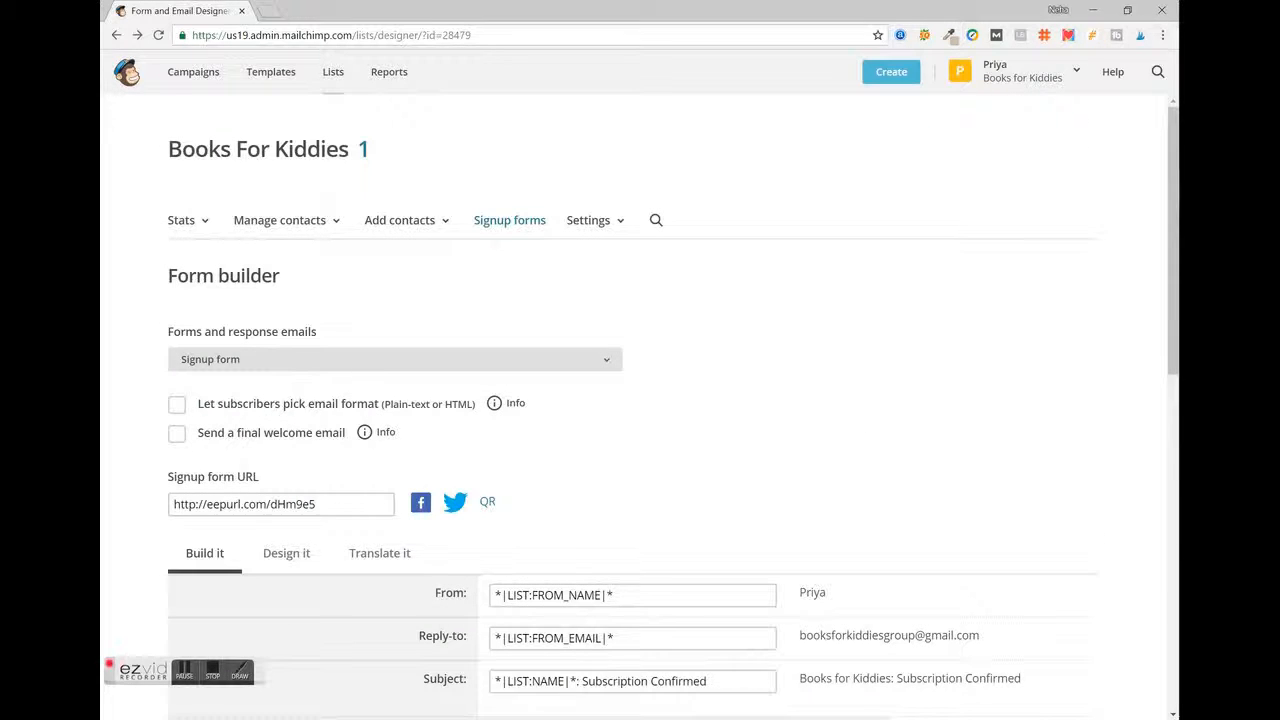
Examine the email preview and header fields under the Signup form, along with the Email Address field's settings
click(394, 360)
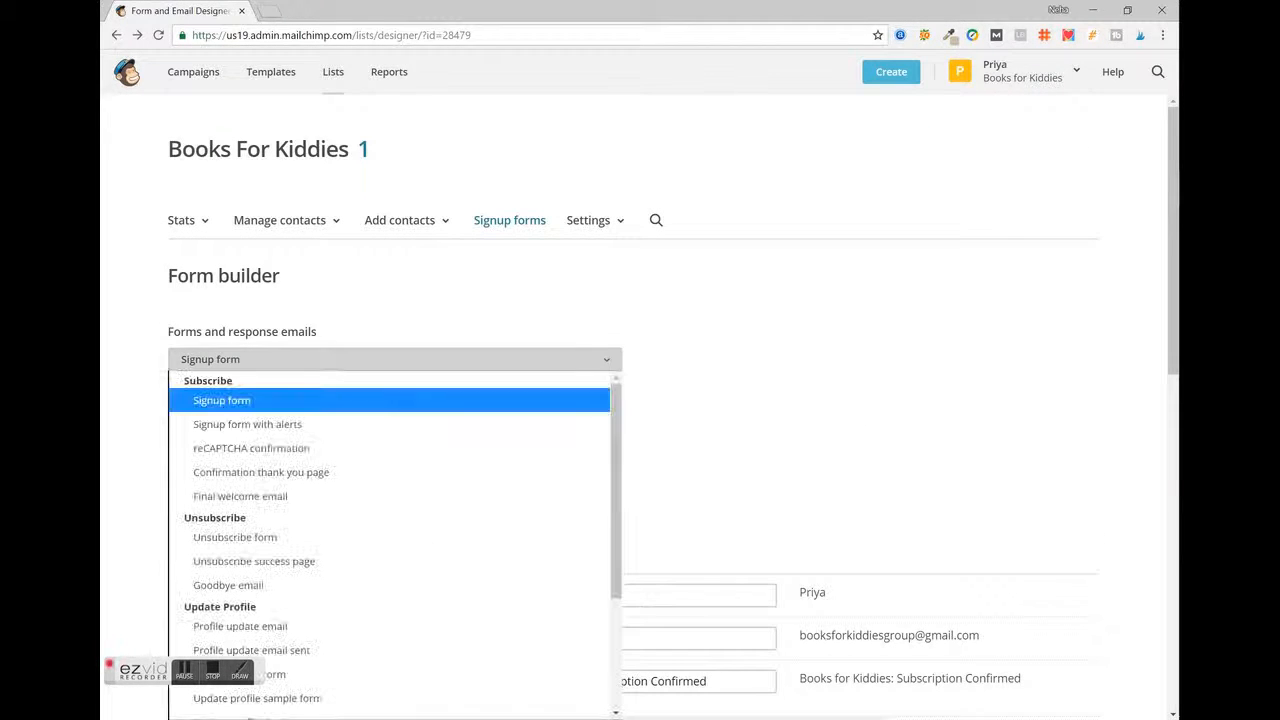
click(394, 360)
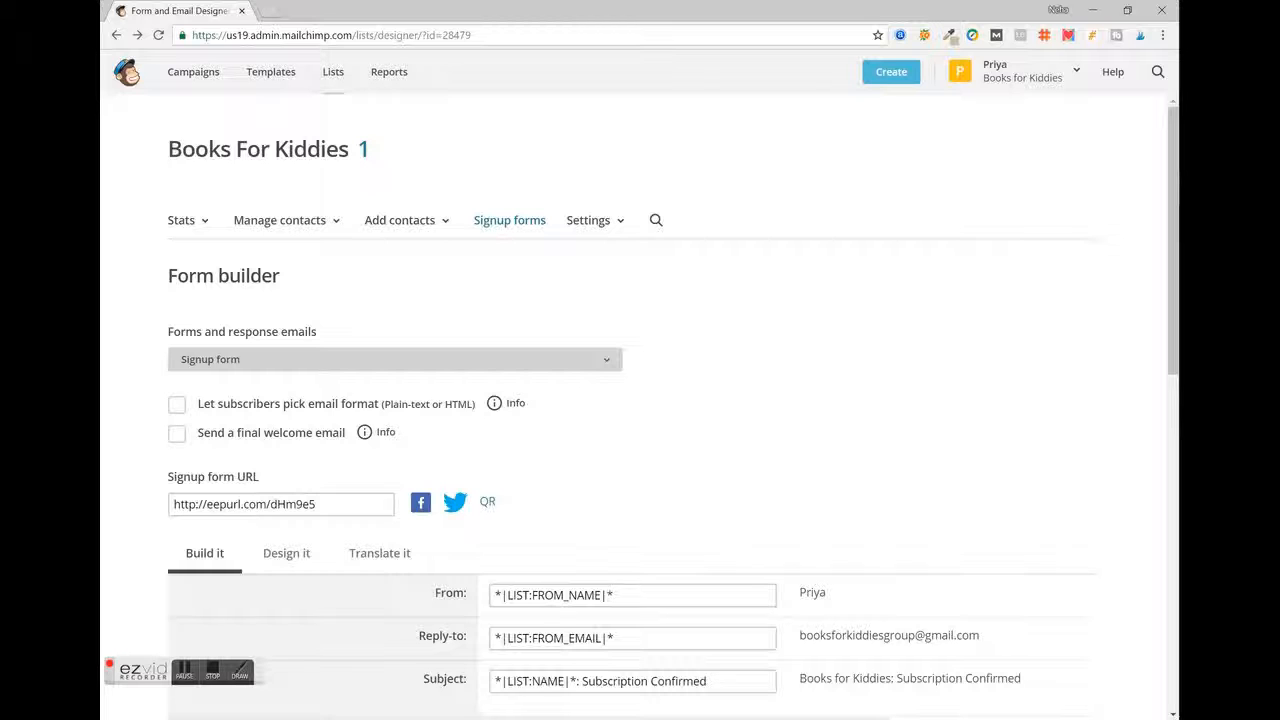
scroll(640, 400, down, 4)
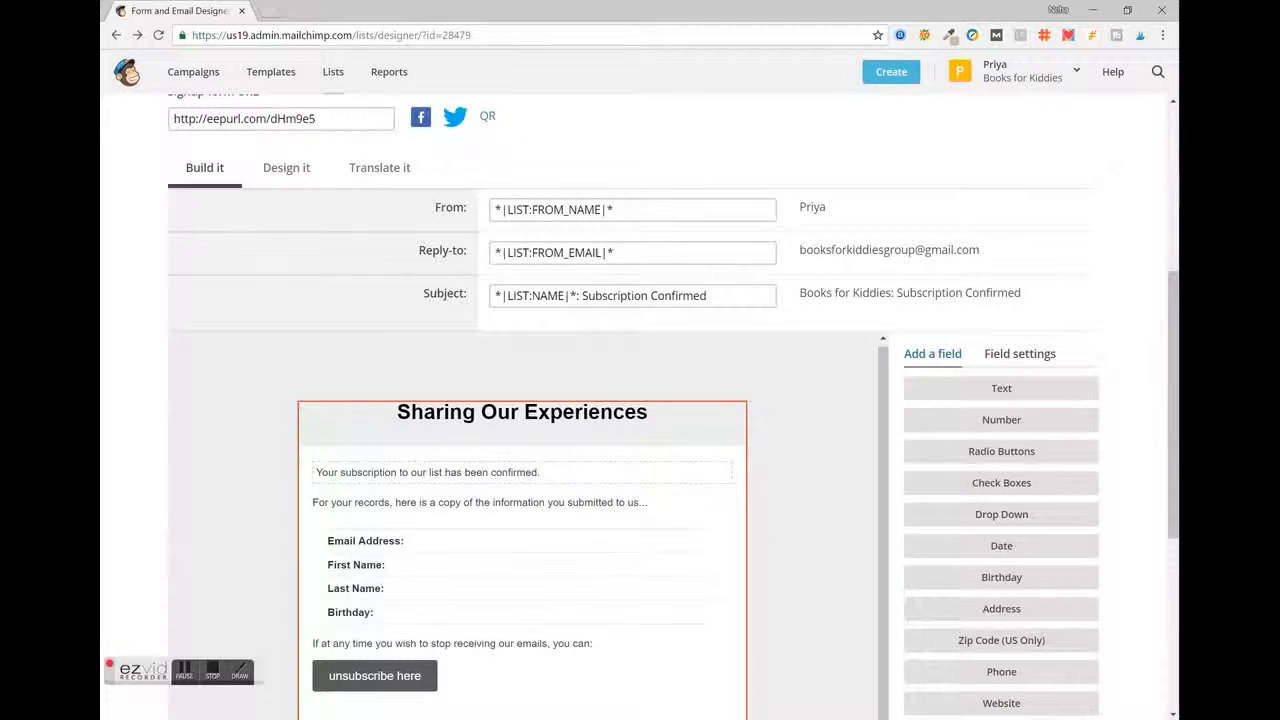
scroll(640, 400, down, 3)
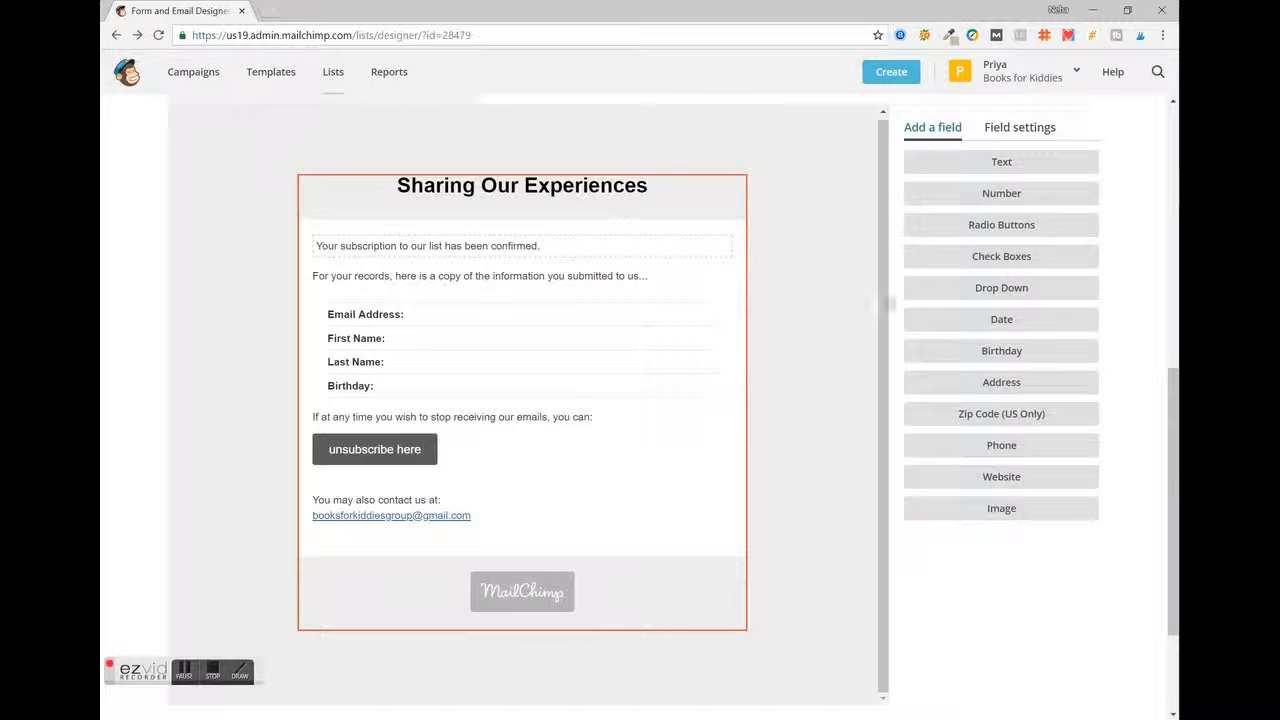
scroll(744, 338, up, 1)
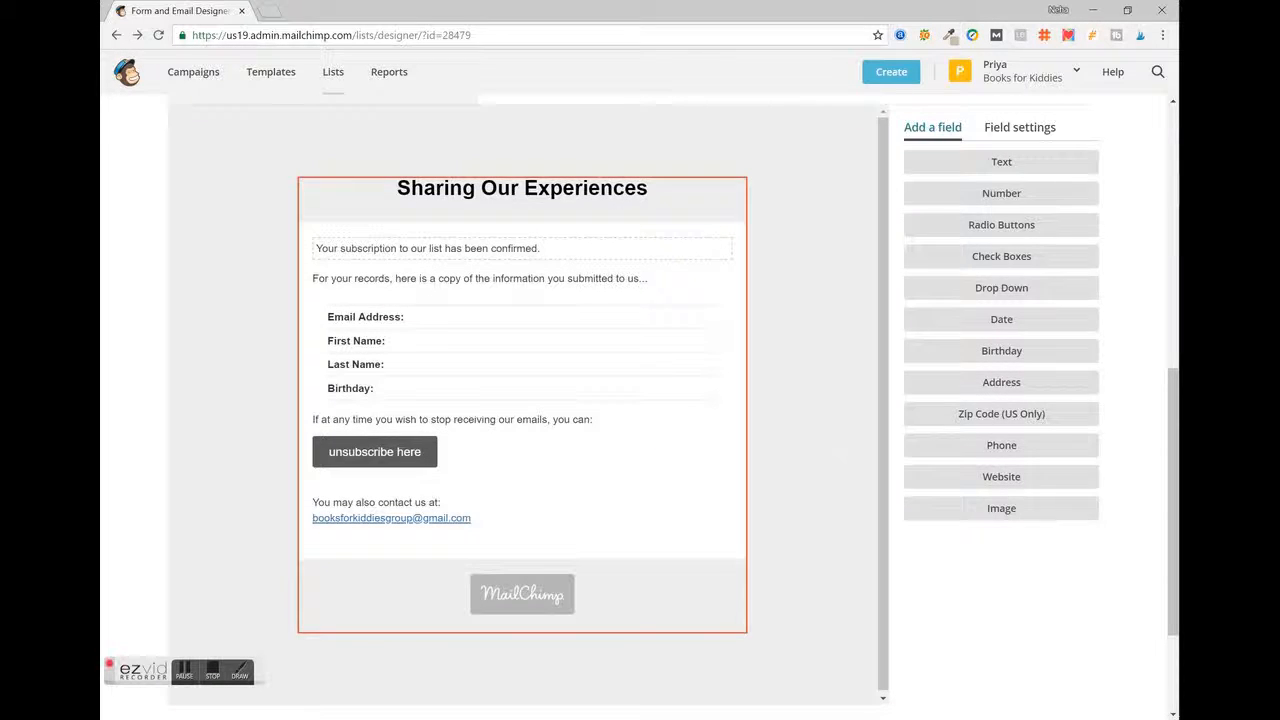
click(1019, 128)
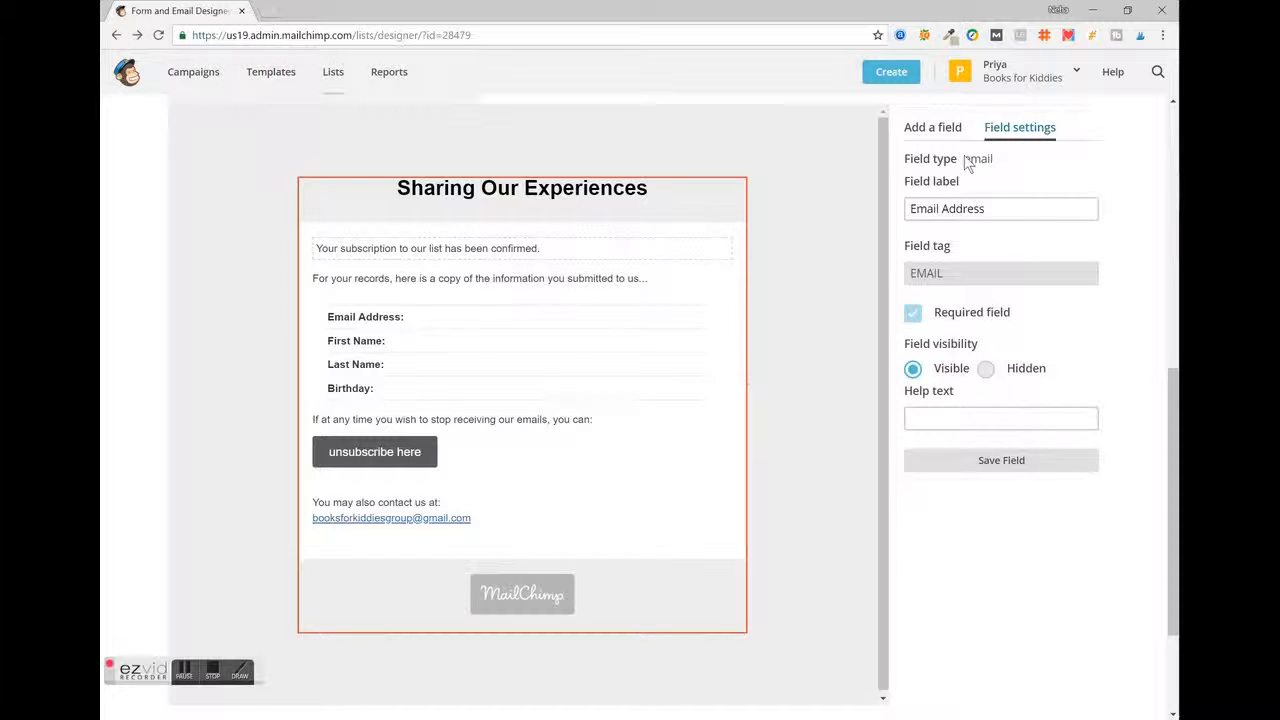
click(985, 208)
scroll(790, 151, up, 3)
scroll(640, 400, up, 1)
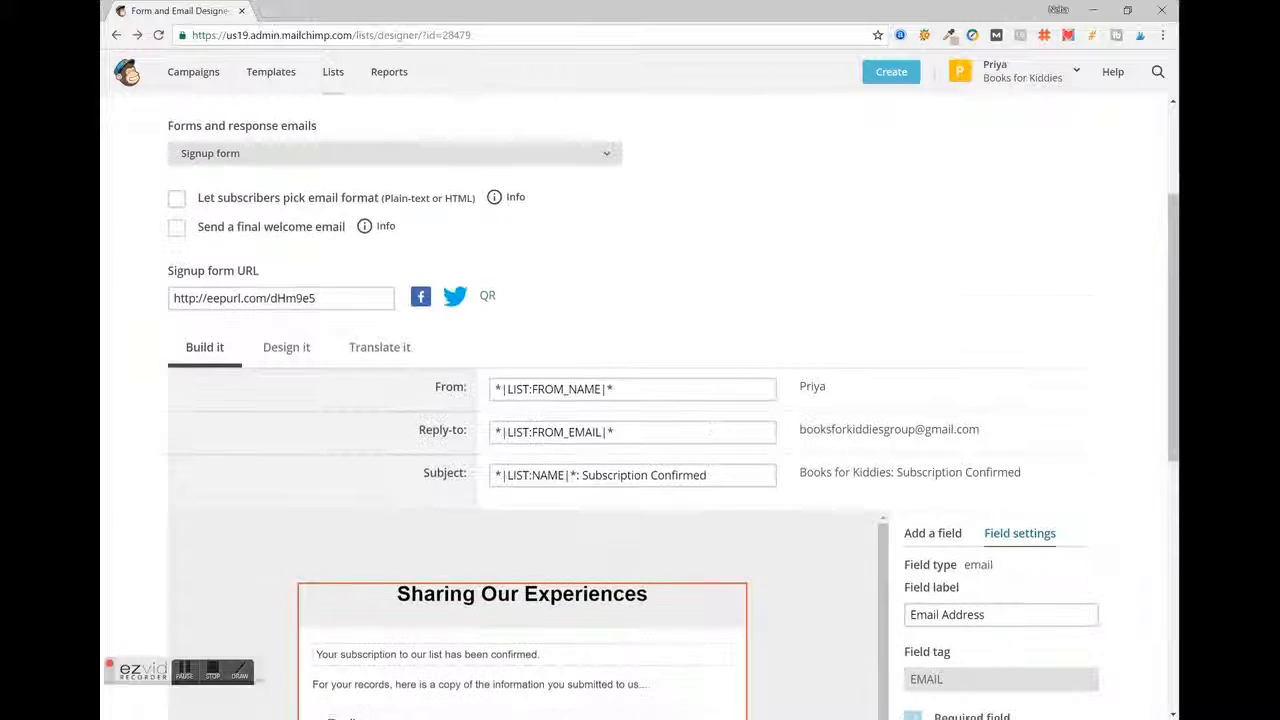
Switch the form builder to the Confirmation thank you page and back to the Signup form to load its fields
click(545, 156)
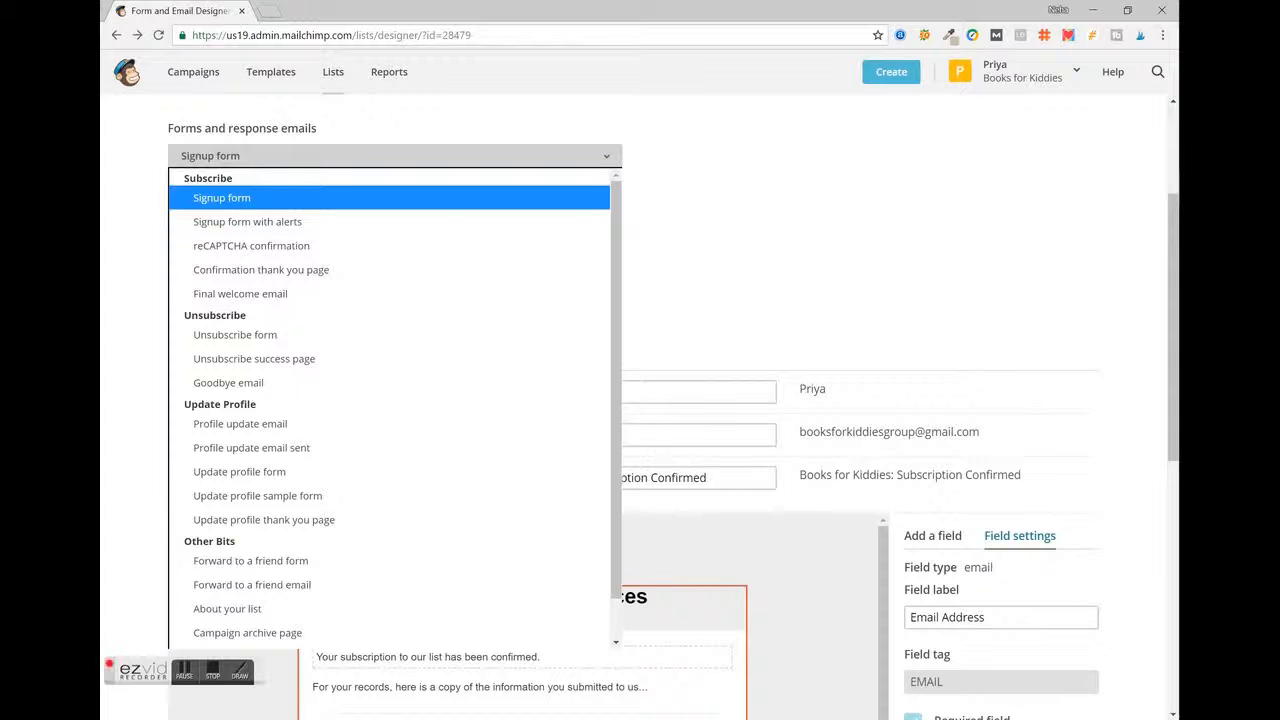
click(261, 270)
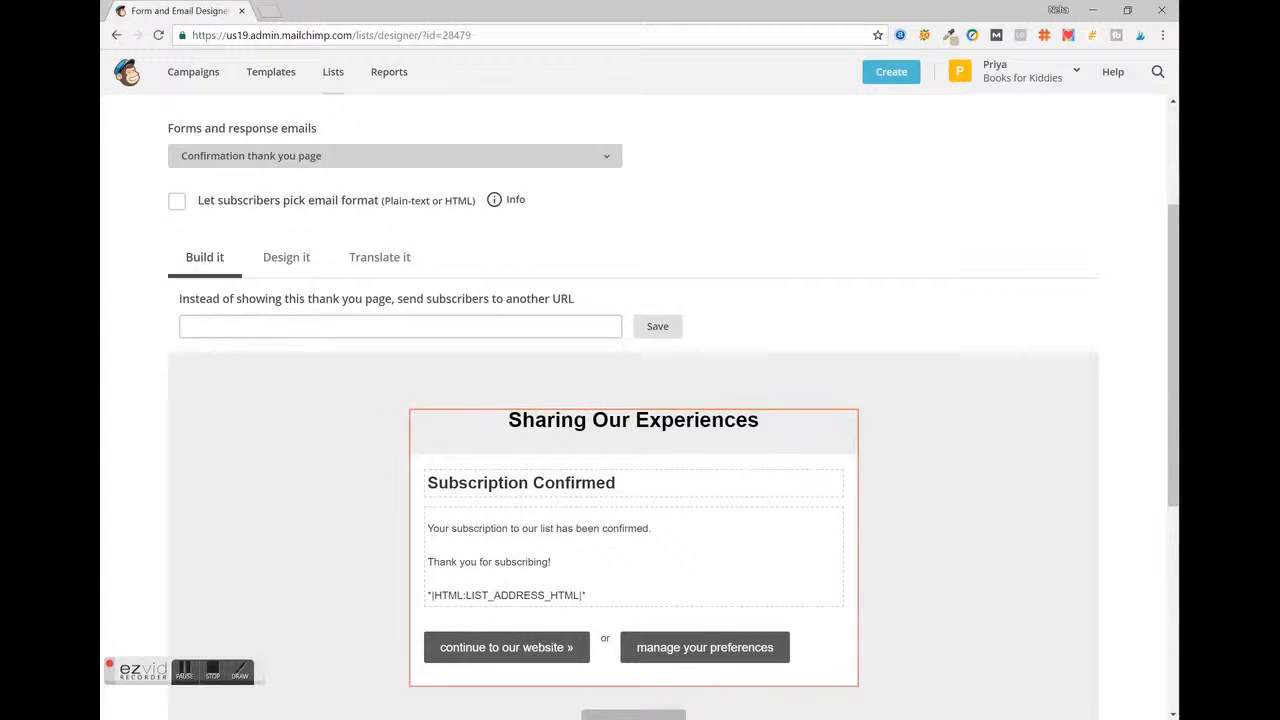
click(394, 156)
click(223, 198)
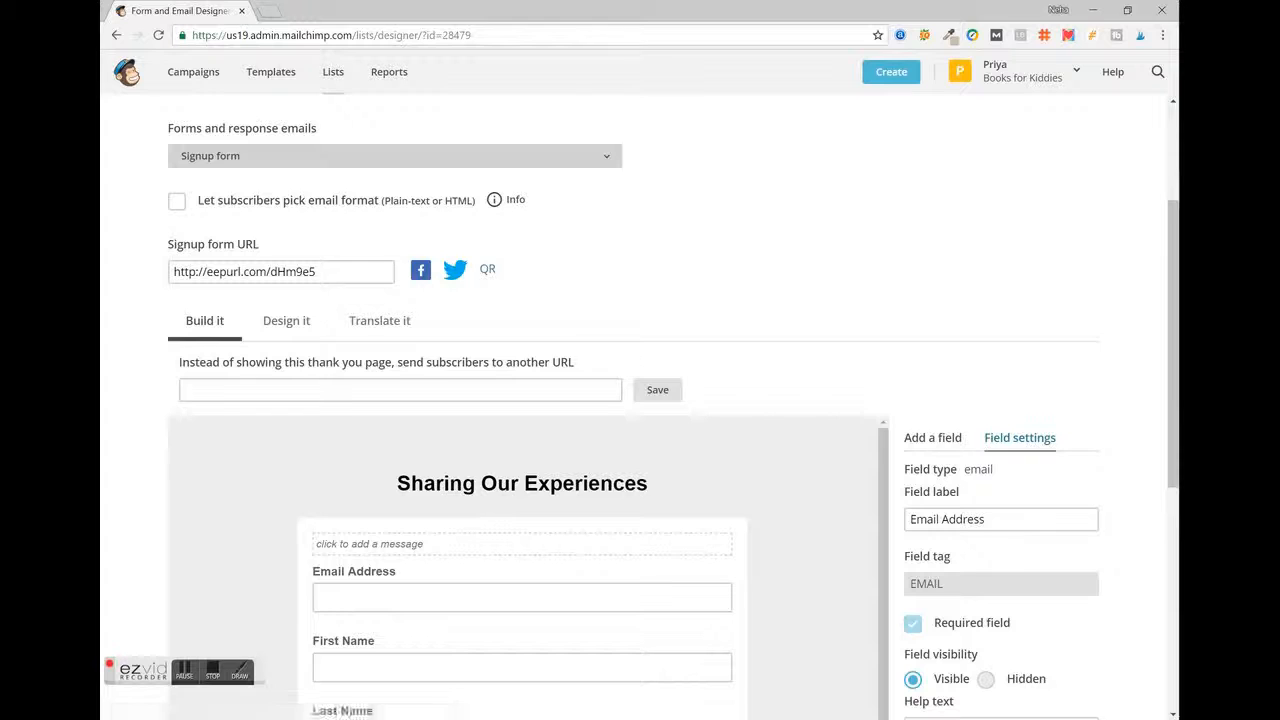
scroll(640, 400, down, 1)
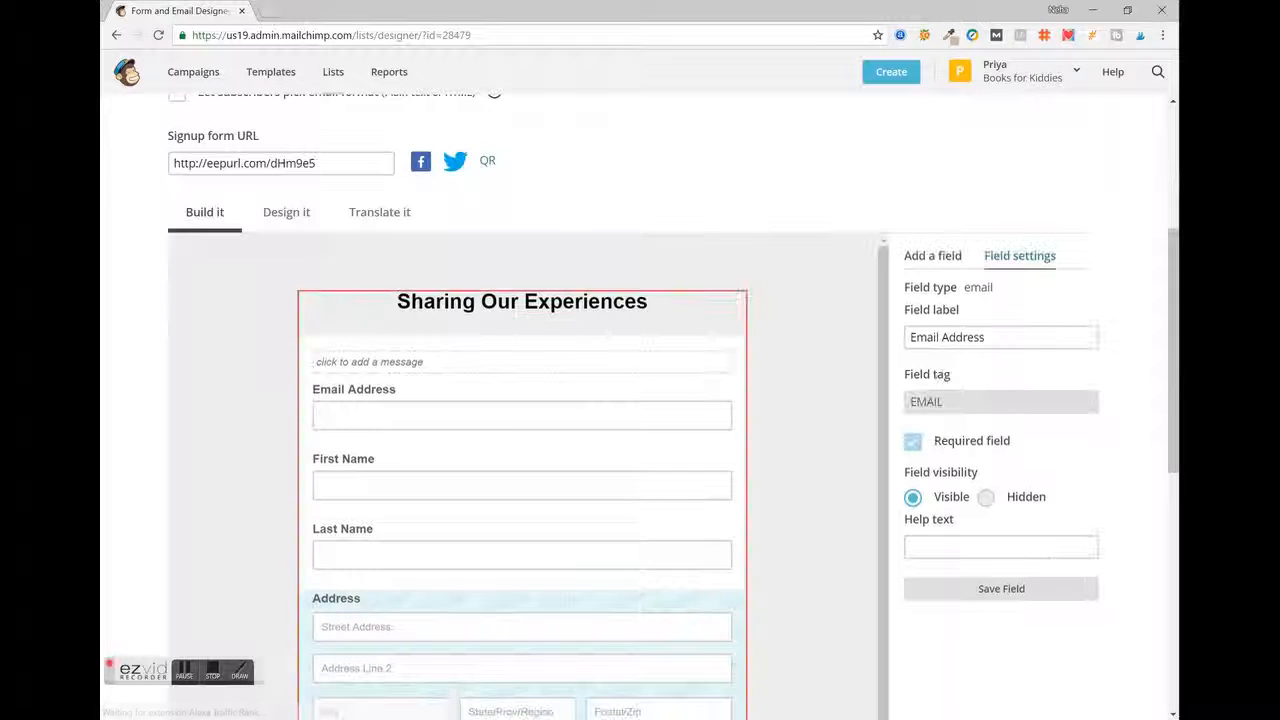
Add the message "Get a free ebook when you sign up" above the signup form's Email Address field and save it
click(441, 366)
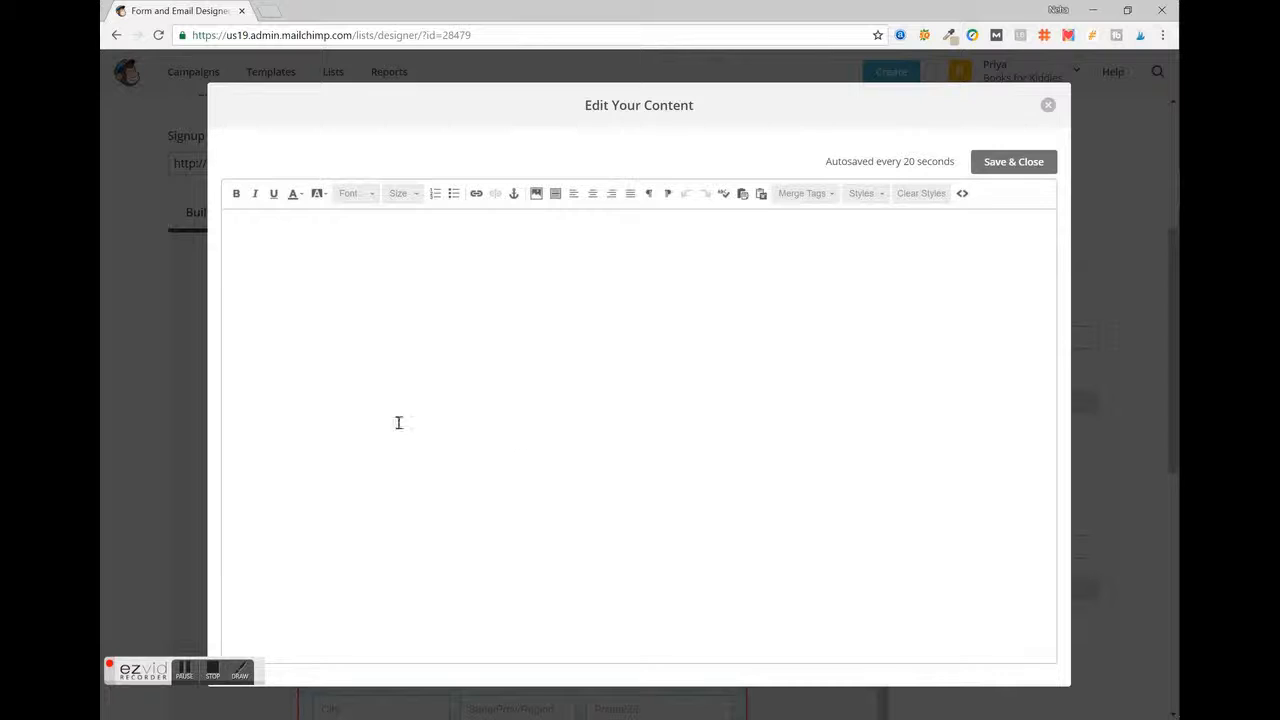
text(Join Tousands)
key(BackSpace)
text(housands)
key(ctrl+a)
text(Get a free enbook when you)
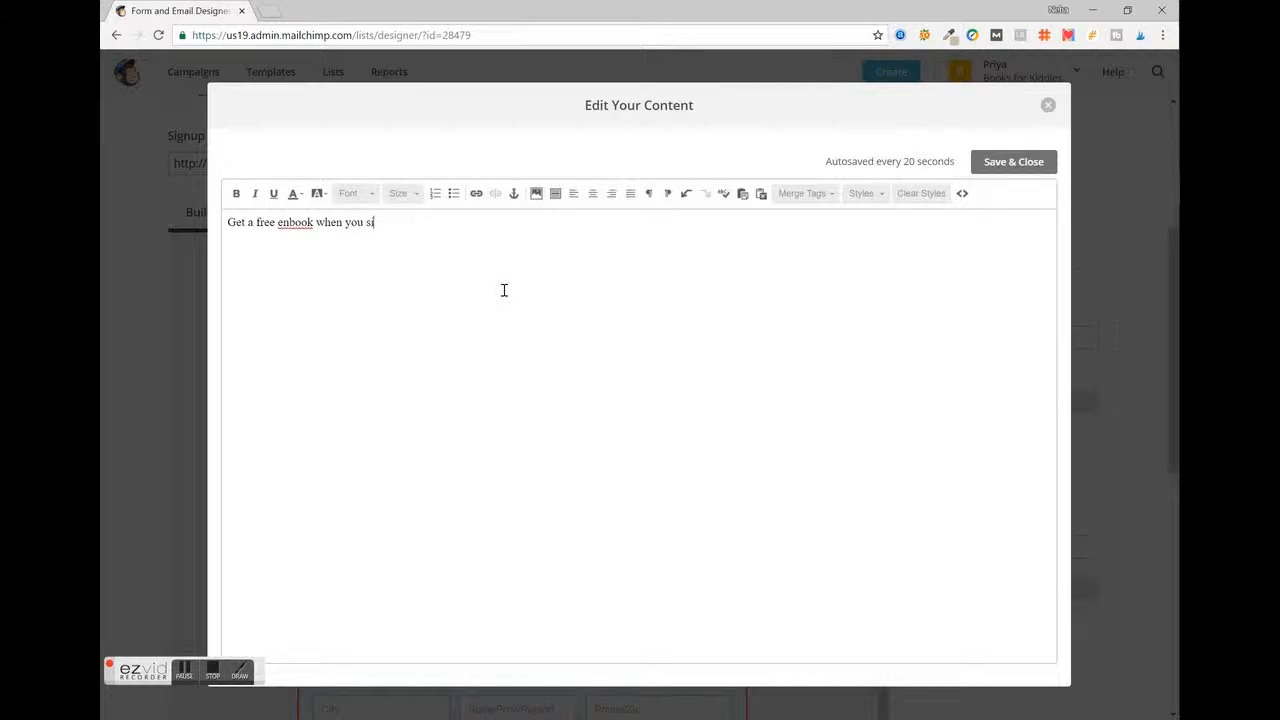
click(293, 226)
key(BackSpace)
click(1008, 162)
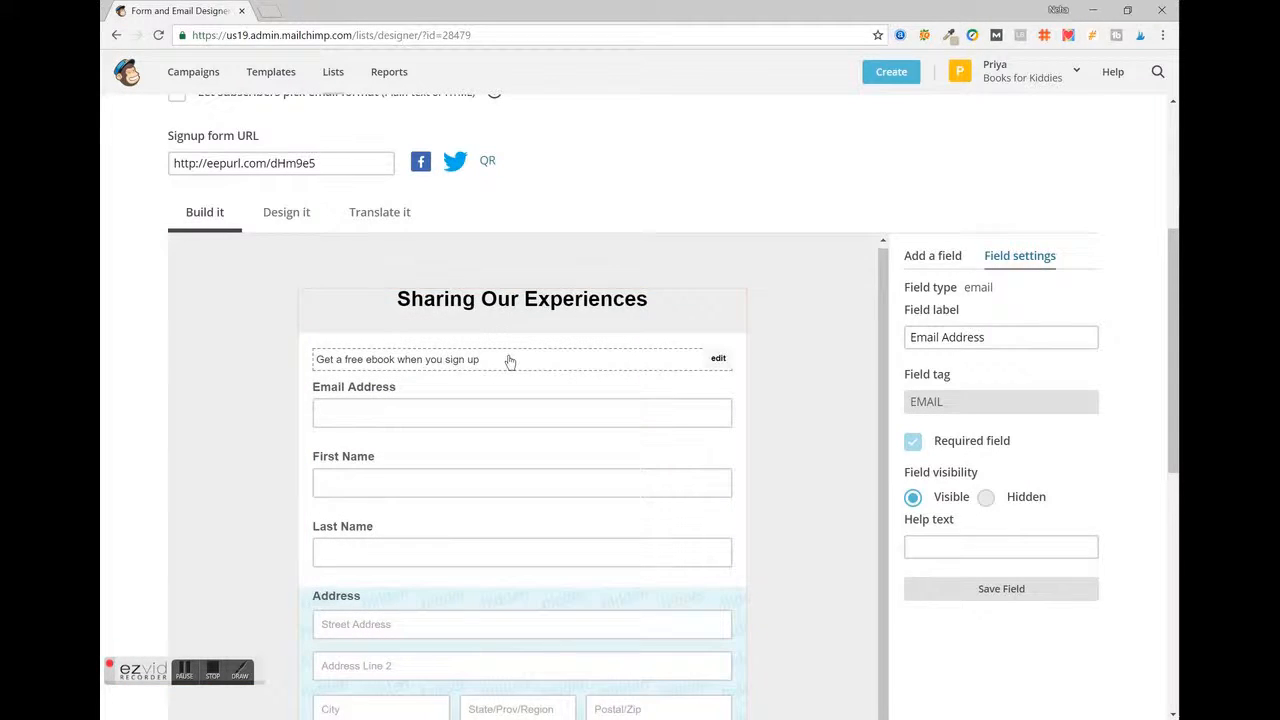
Select the First Name field and examine its settings along with the other fields of the signup form
scroll(509, 362, down, 1)
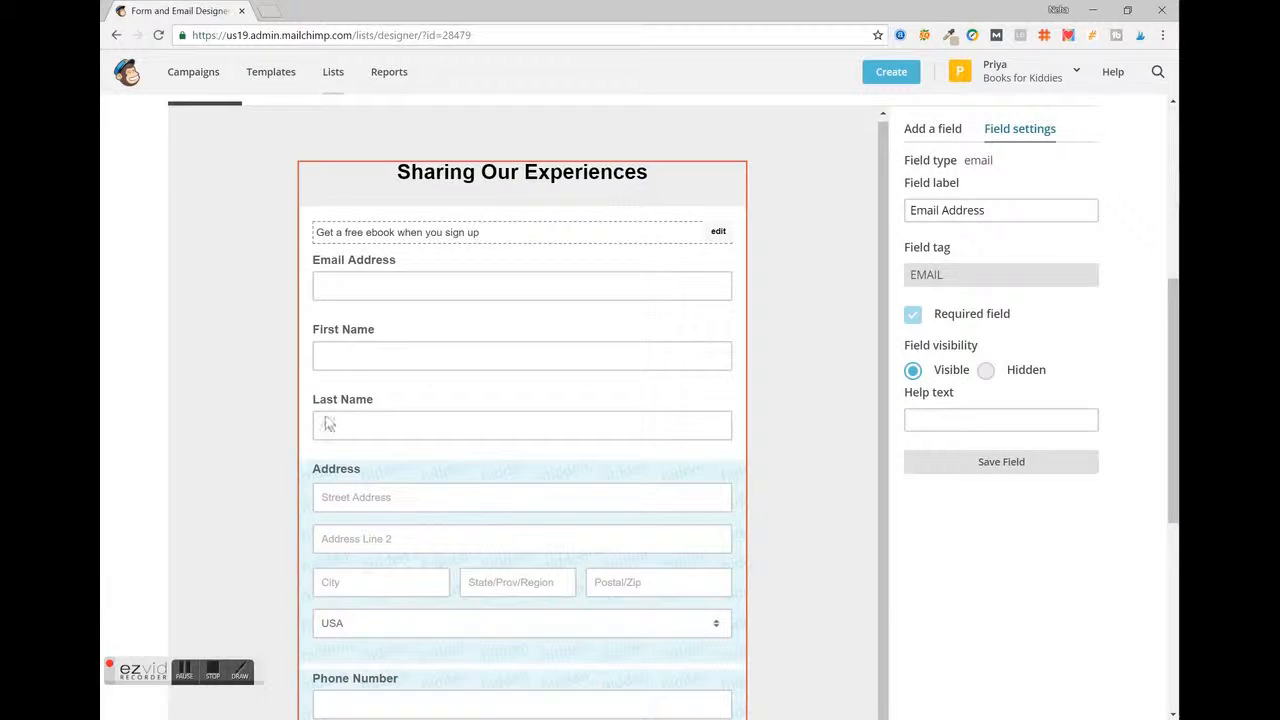
click(634, 346)
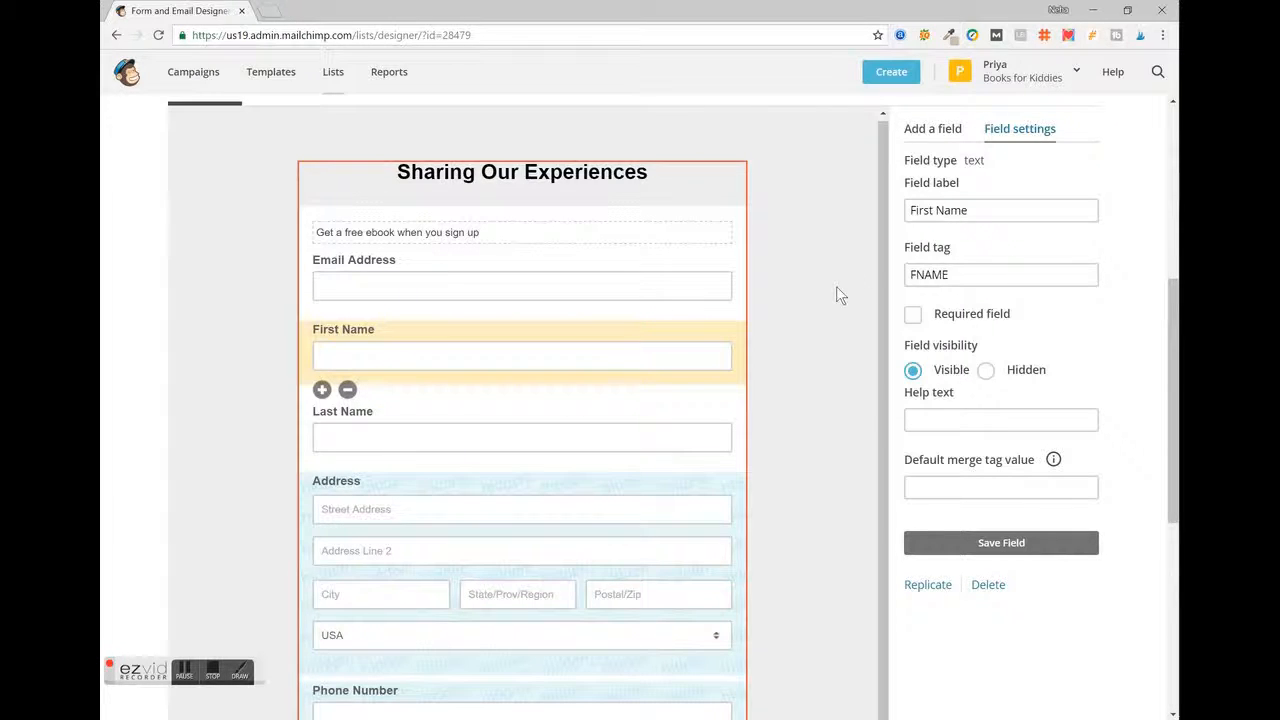
scroll(837, 290, down, 1)
scroll(590, 420, down, 3)
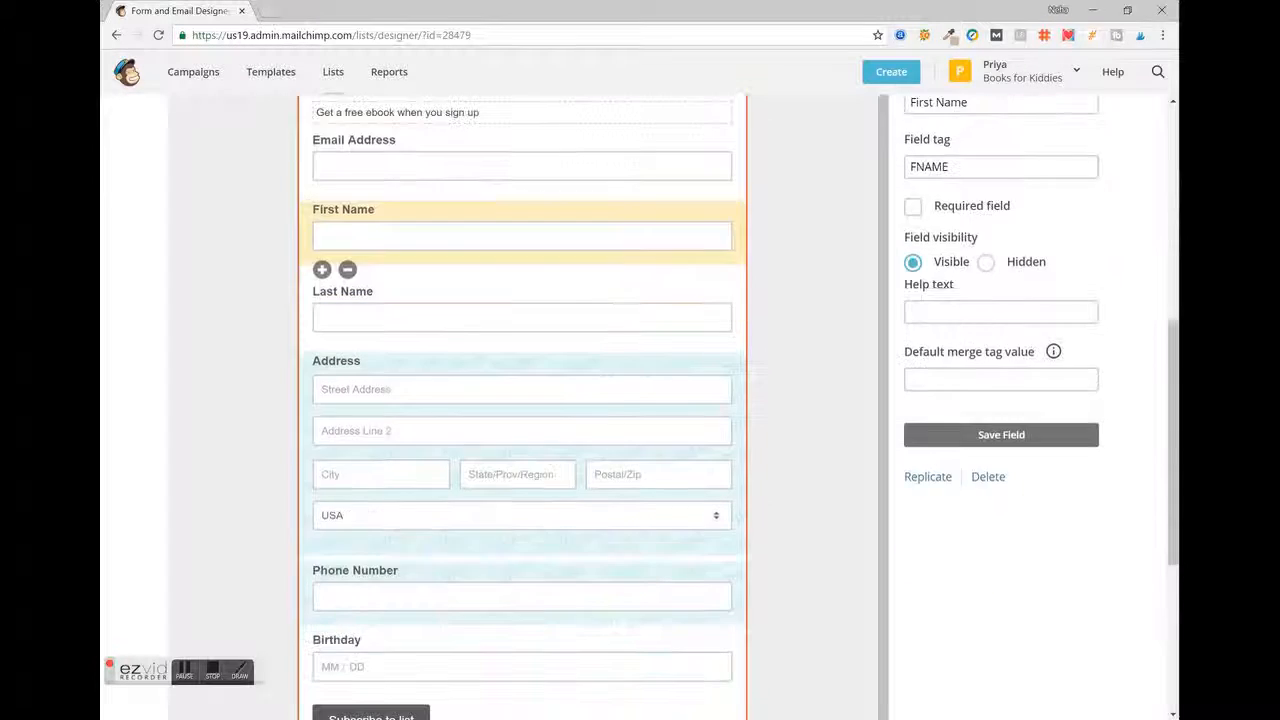
scroll(590, 400, up, 7)
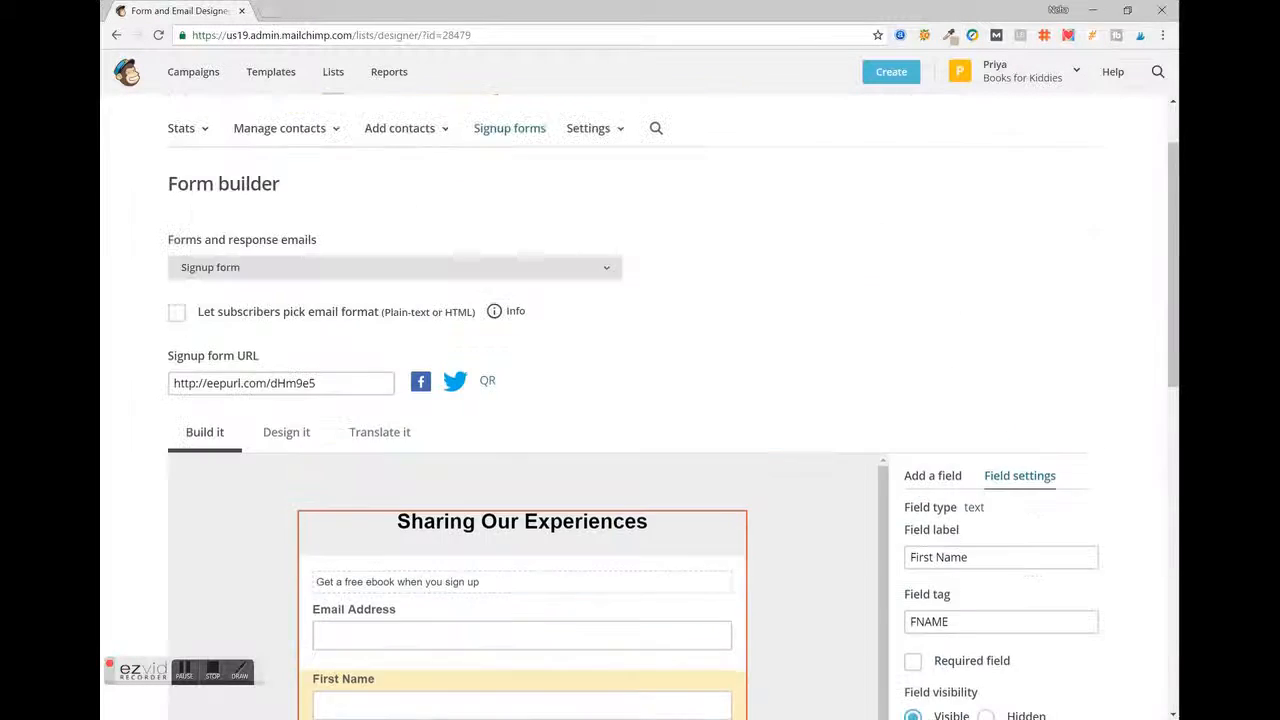
scroll(590, 400, down, 2)
scroll(640, 400, down, 3)
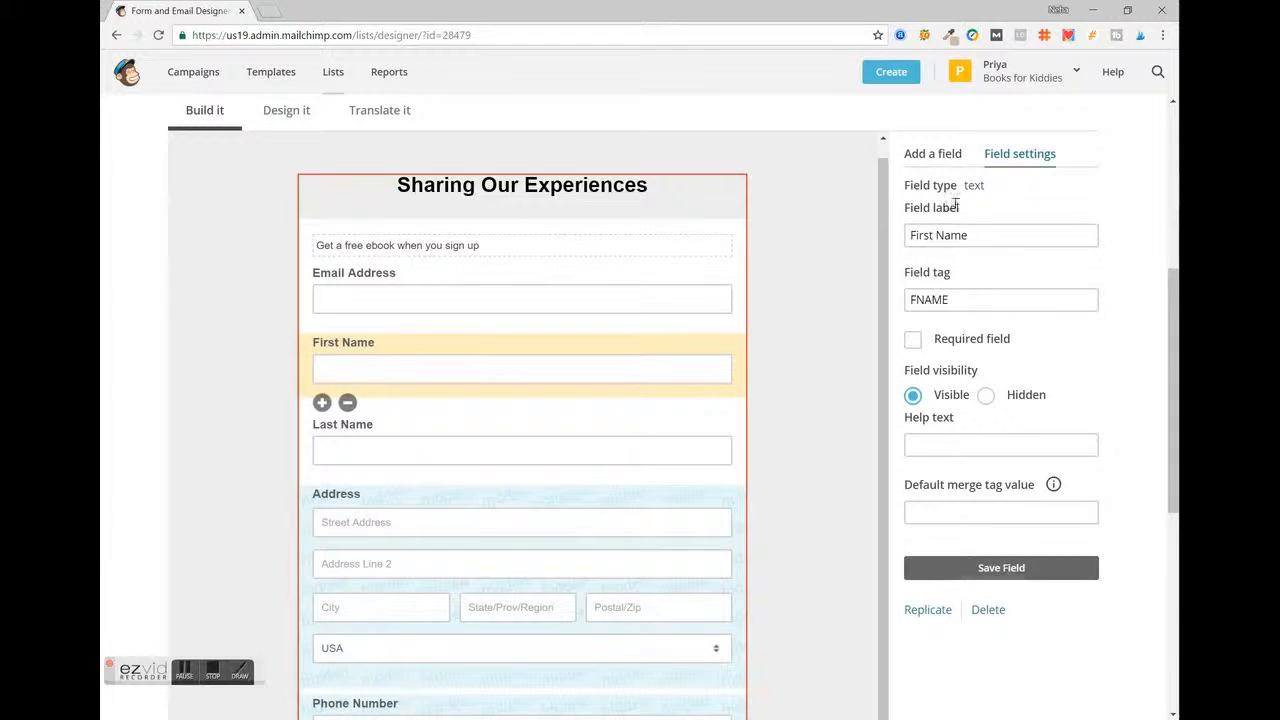
Add a Check Boxes field to the signup form and label it "Age of Kids"
click(928, 153)
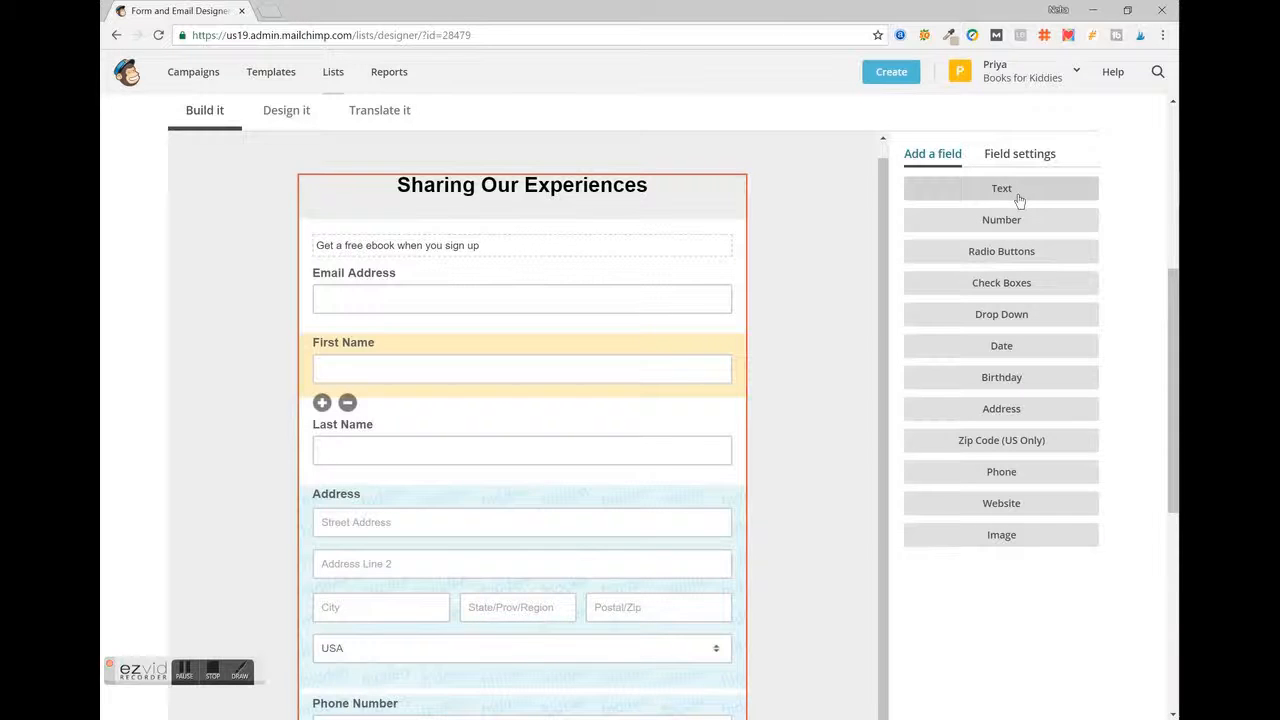
click(1005, 288)
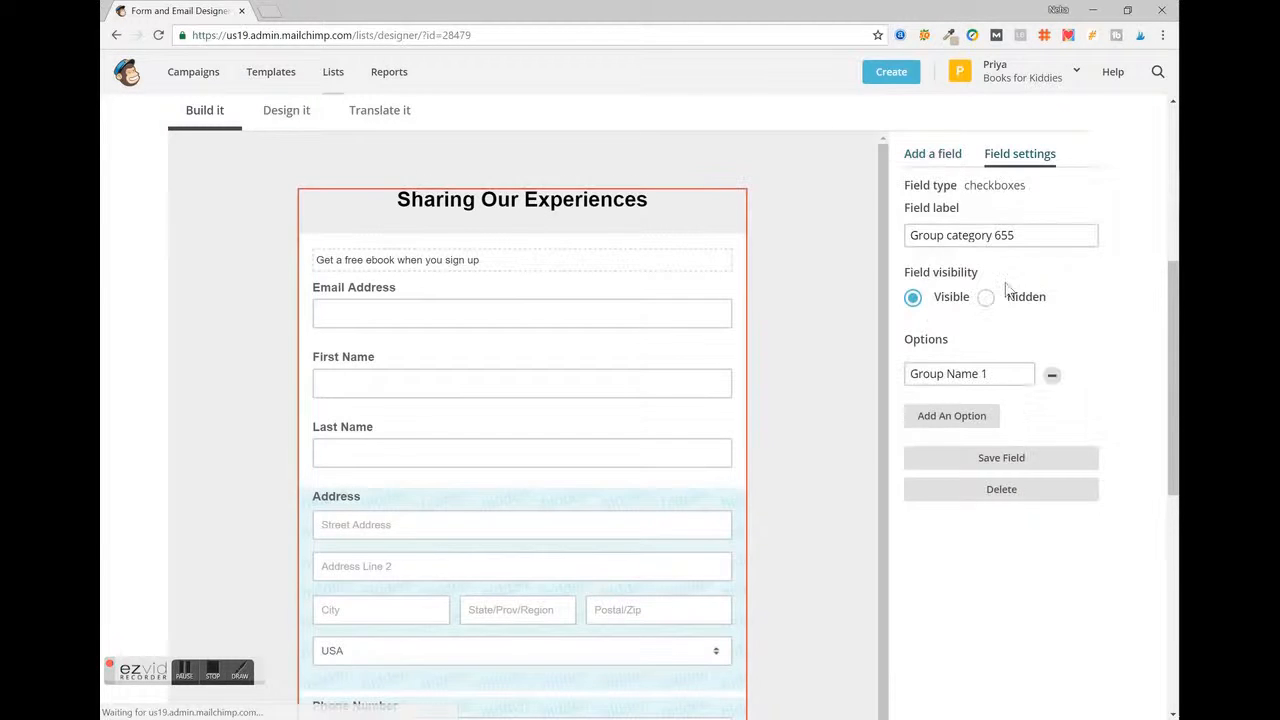
click(996, 240)
triple_click(996, 240)
text(Age of Kids)
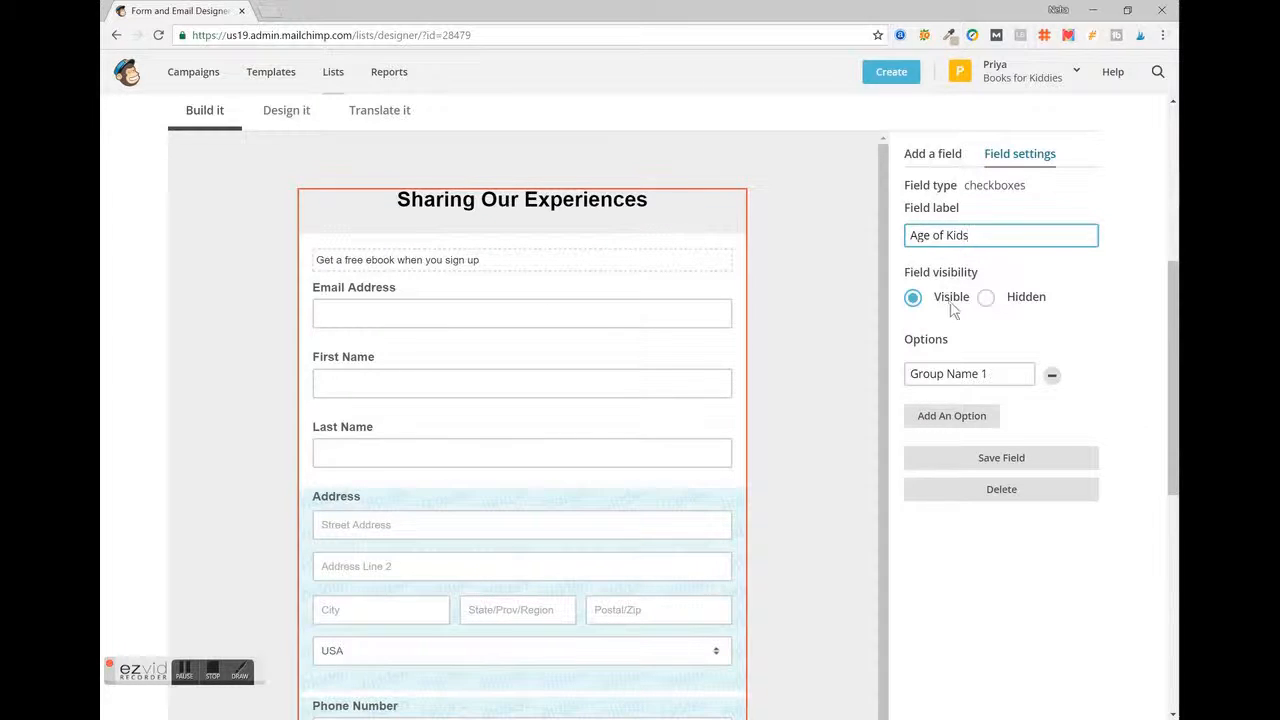
Name the first Age of Kids option "0 - 1 years" and add four blank options below it
click(1004, 376)
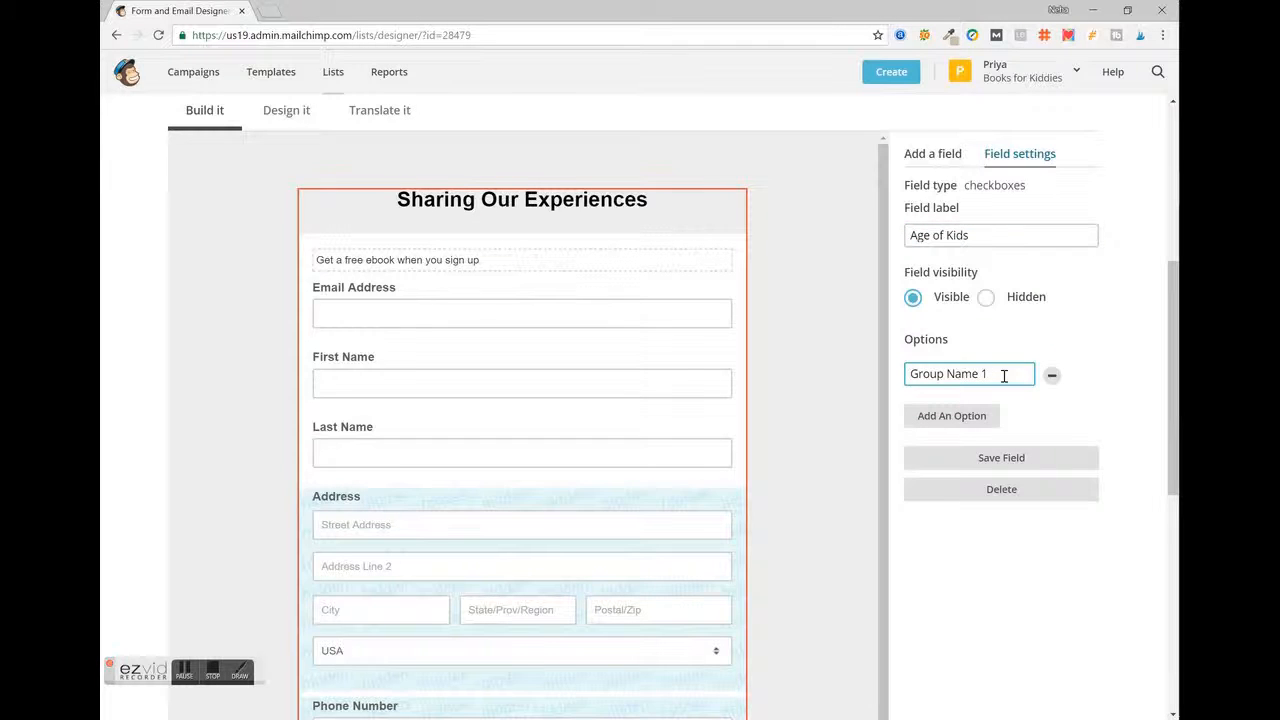
triple_click(1004, 376)
text(0 - 1 years)
click(968, 420)
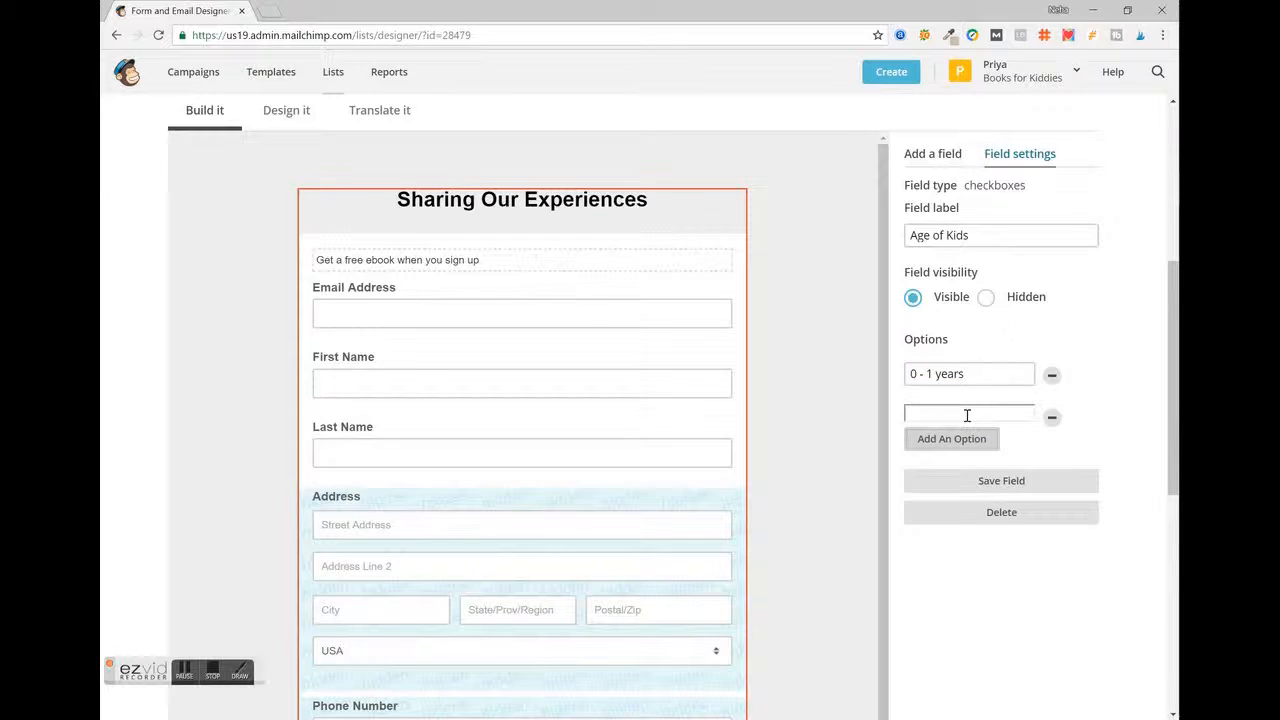
key(space)
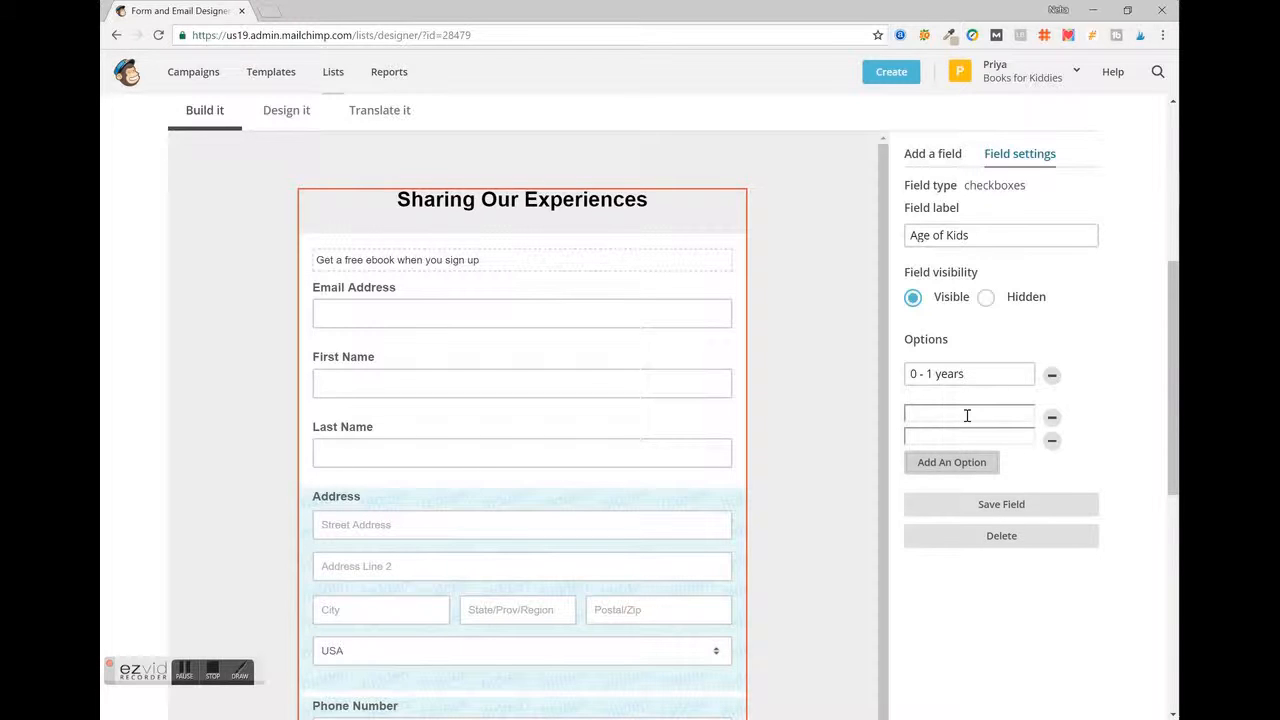
key(space)
key(space)
key(s)
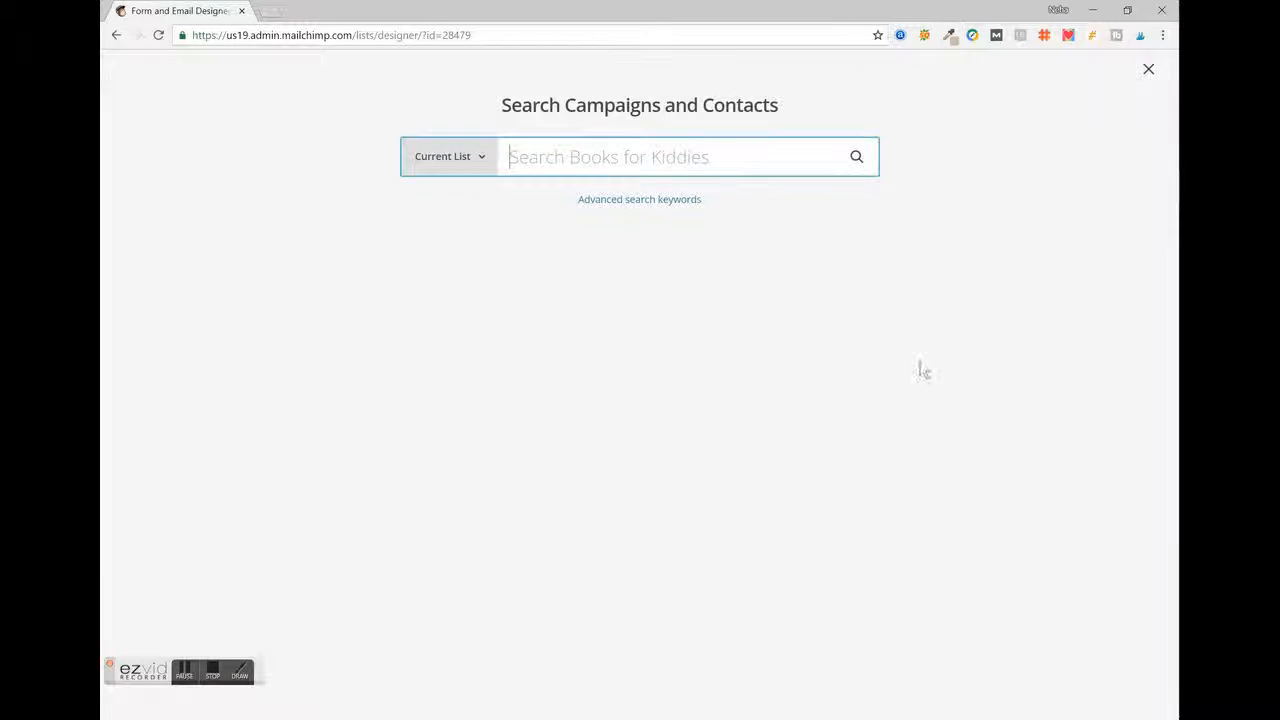
click(116, 35)
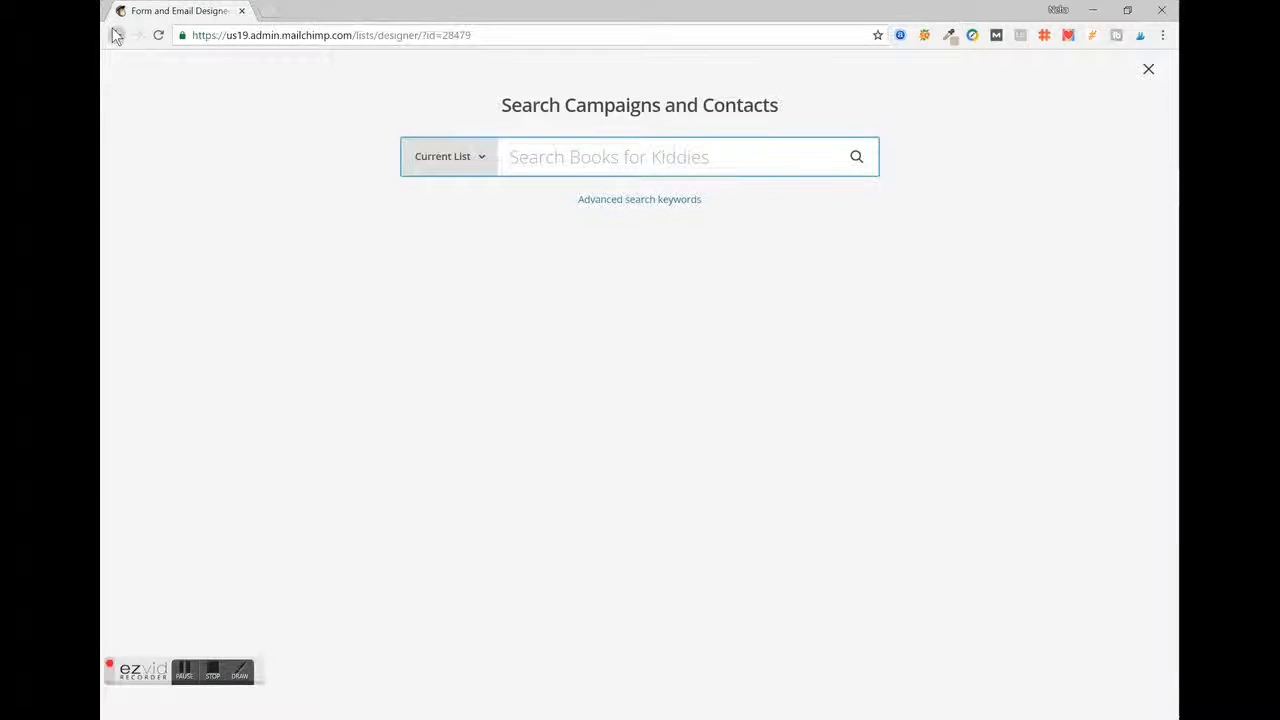
click(1149, 68)
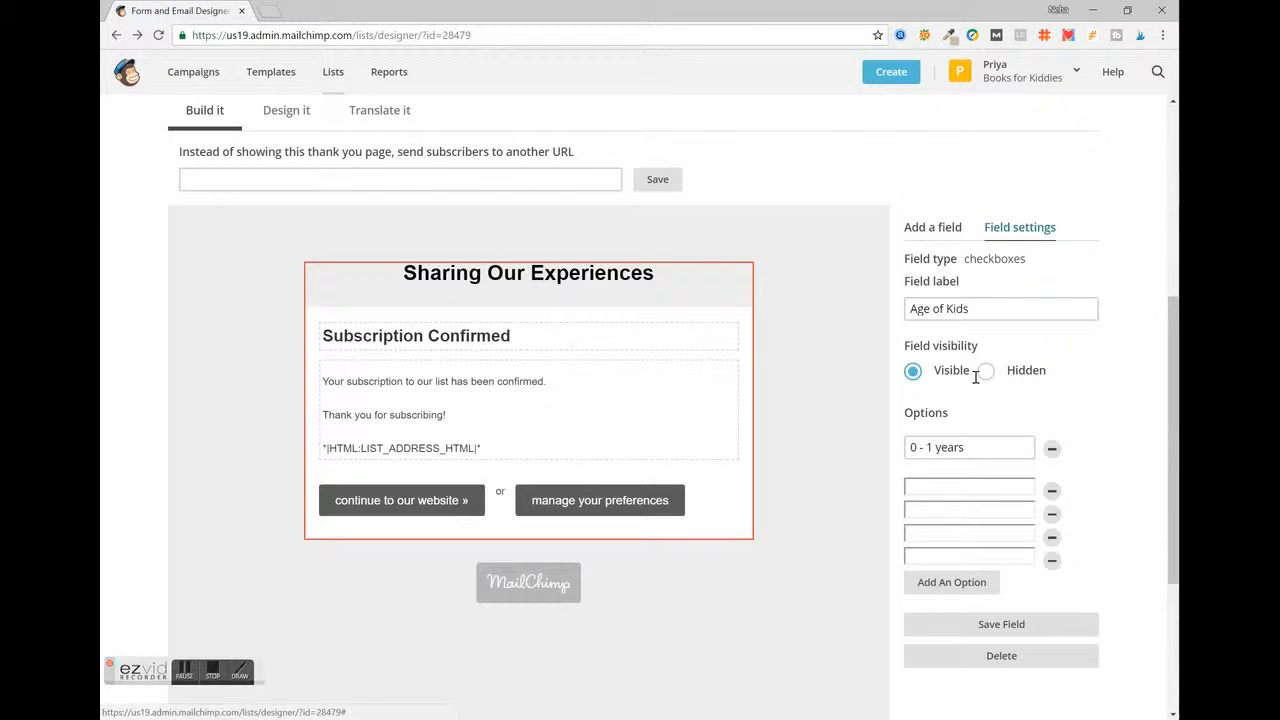
Name the next Age of Kids options "1 - 2 years", "2 - 4 years" and "4 years above", and save the field
click(950, 486)
text(1 -)
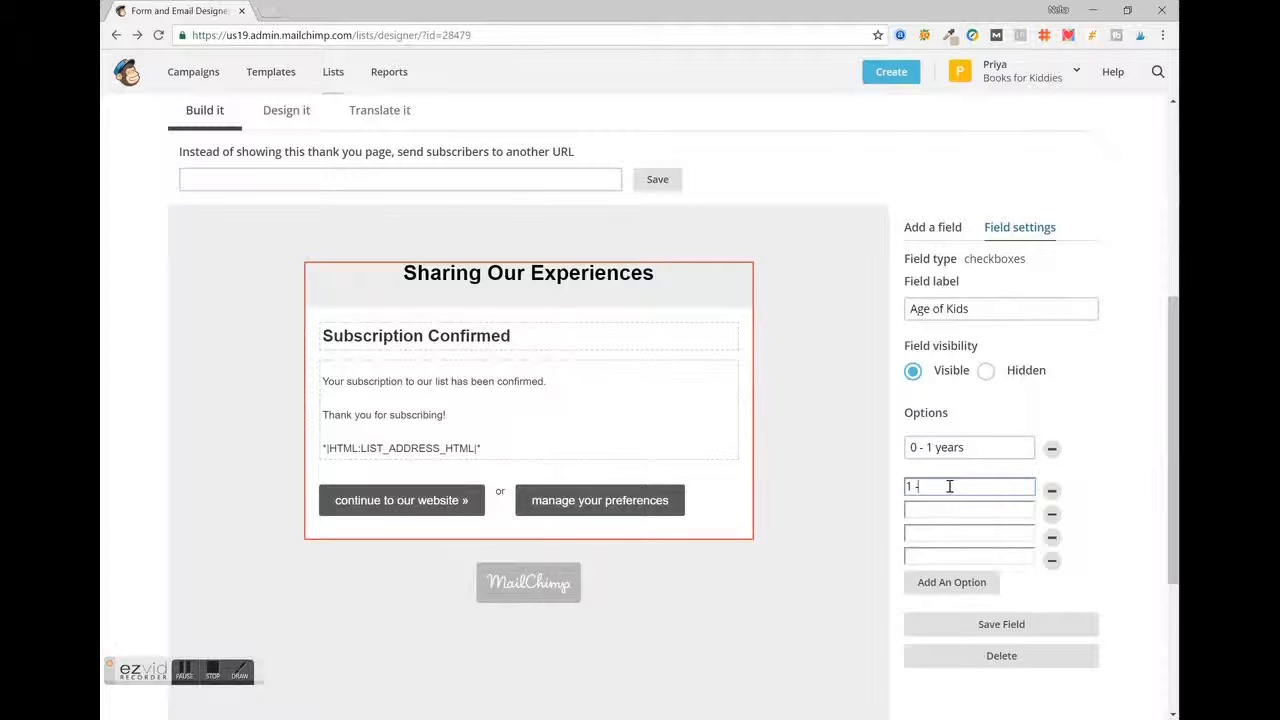
text( 2 years)
click(944, 510)
text(2 - 4 years)
click(944, 534)
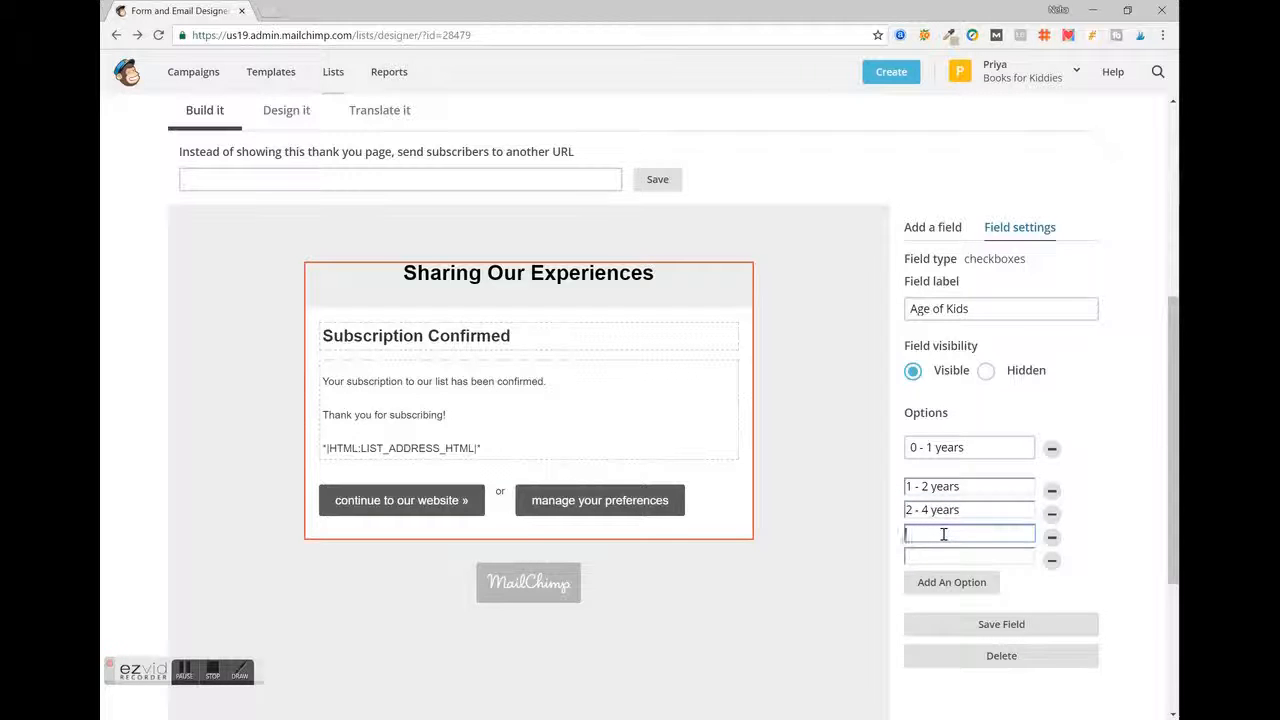
text(4 years above)
scroll(943, 535, down, 1)
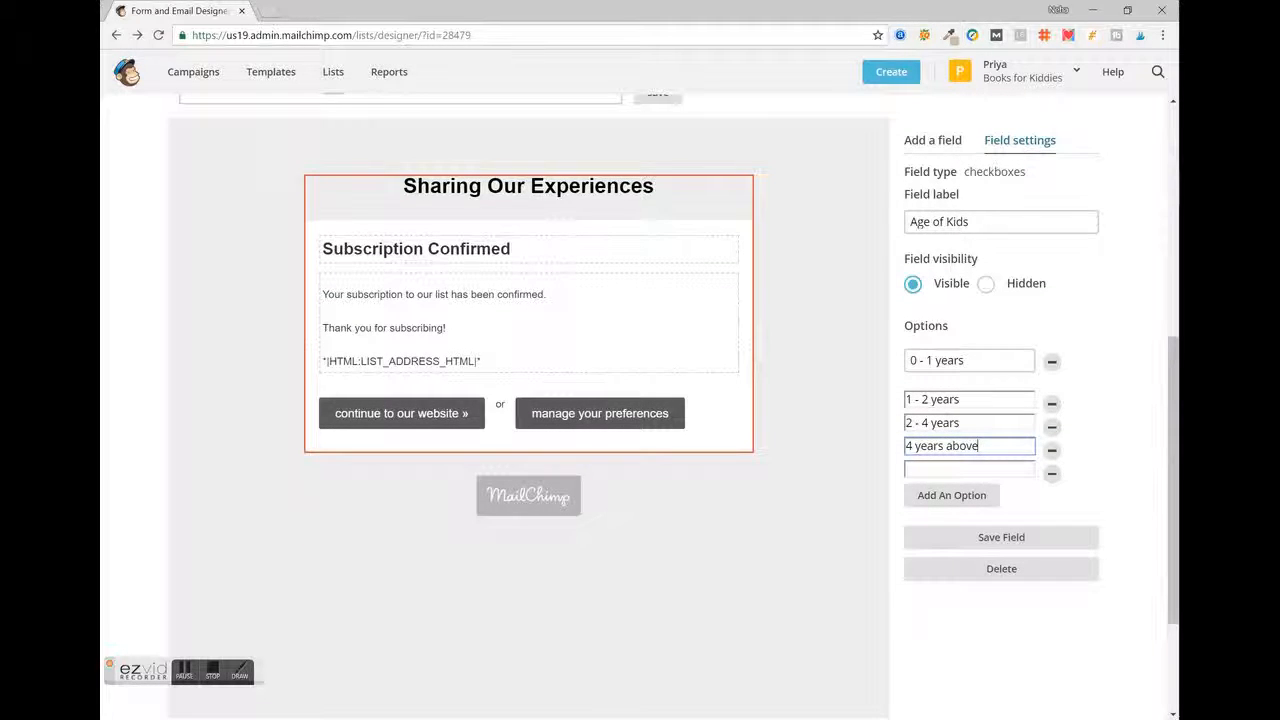
click(1001, 537)
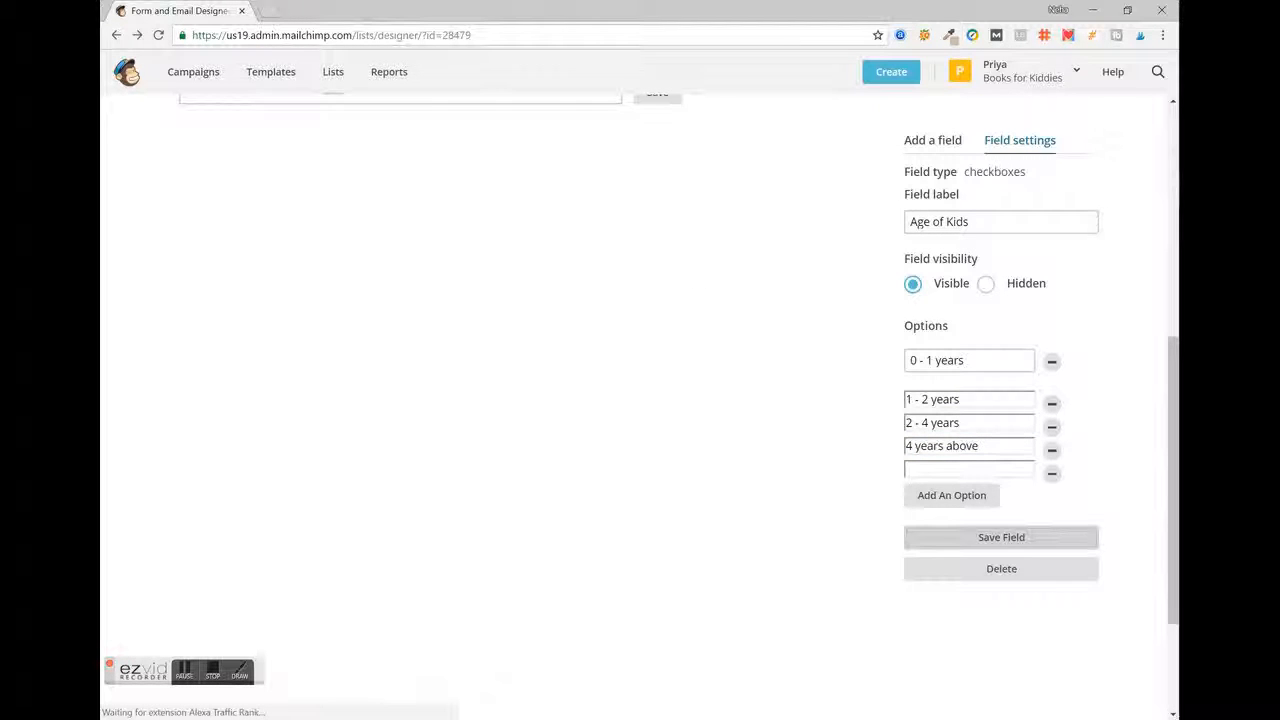
Switch the form builder from the Signup form to the Confirmation thank you page
scroll(640, 416, up, 3)
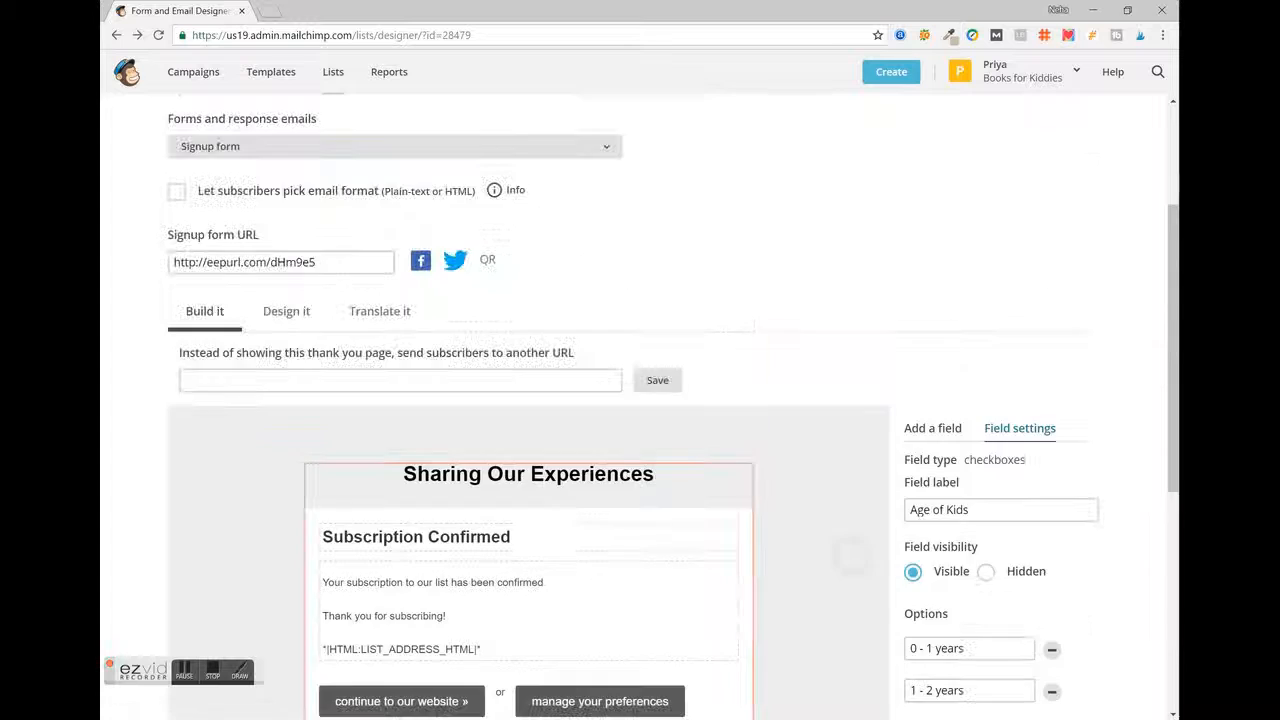
scroll(640, 416, up, 2)
click(395, 359)
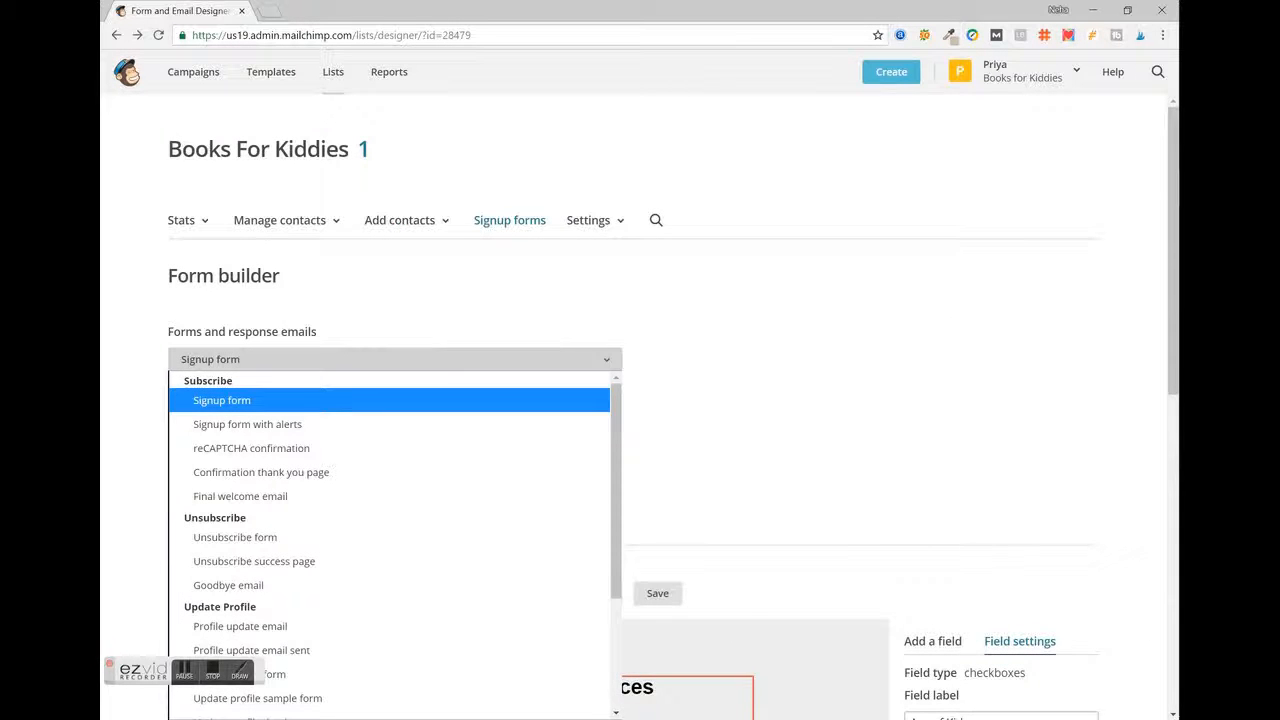
click(261, 472)
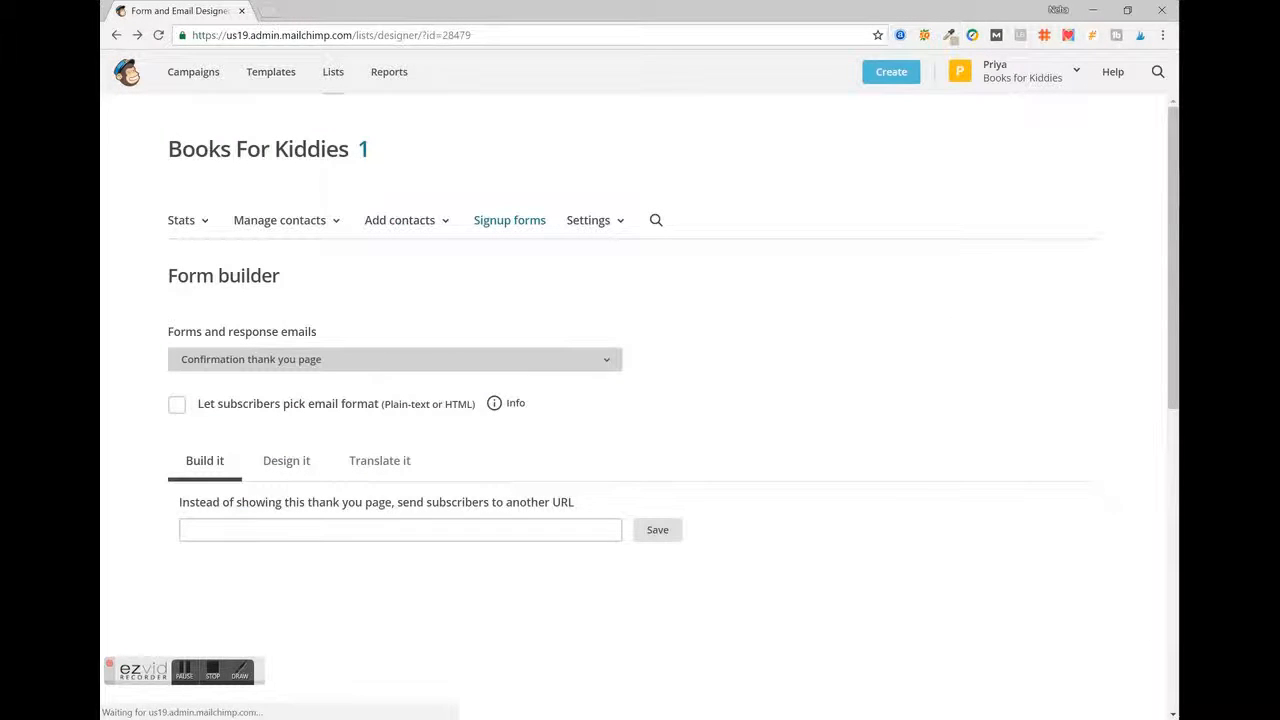
Switch the form builder back to the Signup form and review its fields through the Age of Kids options
scroll(640, 416, down, 1)
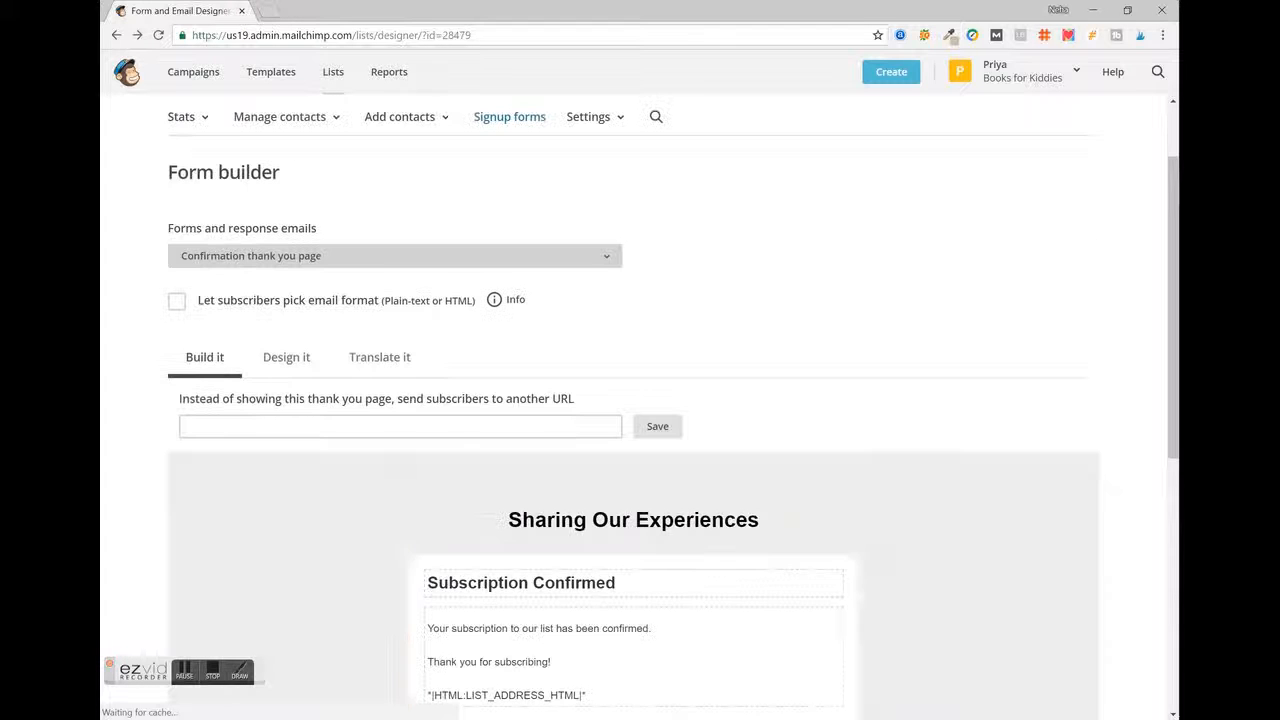
click(395, 256)
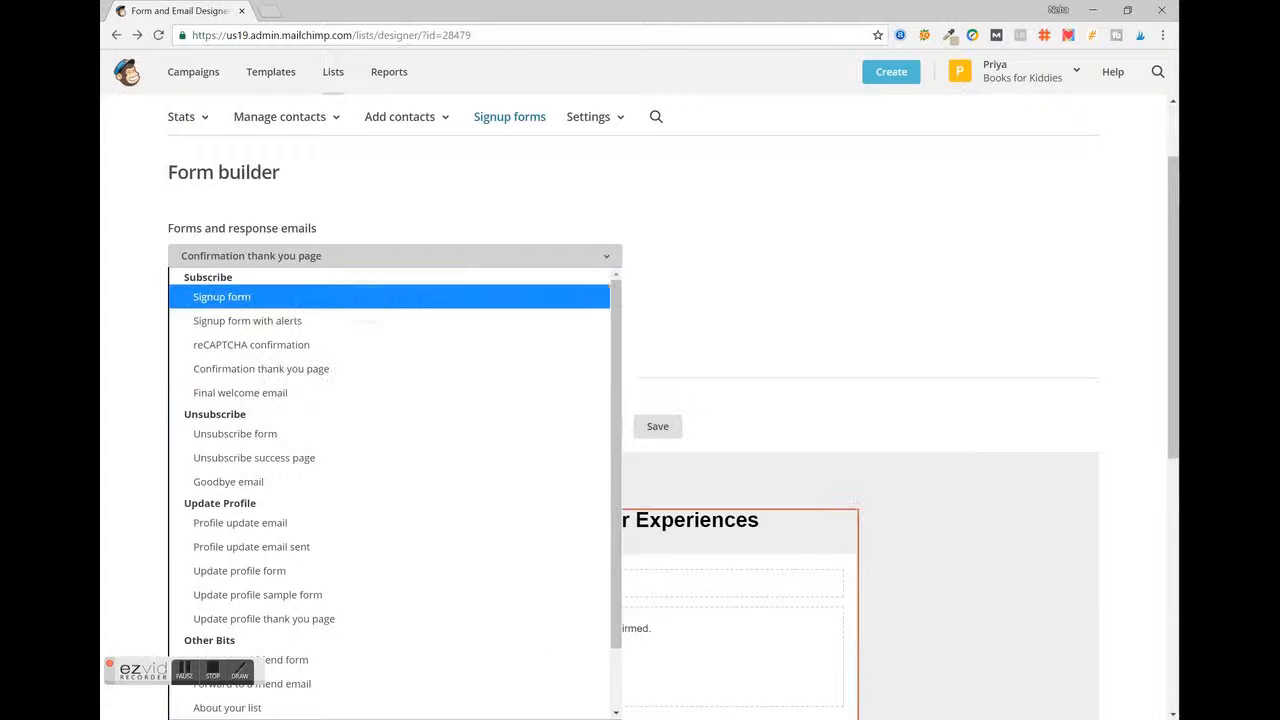
click(221, 297)
scroll(640, 416, down, 1)
scroll(640, 416, down, 1)
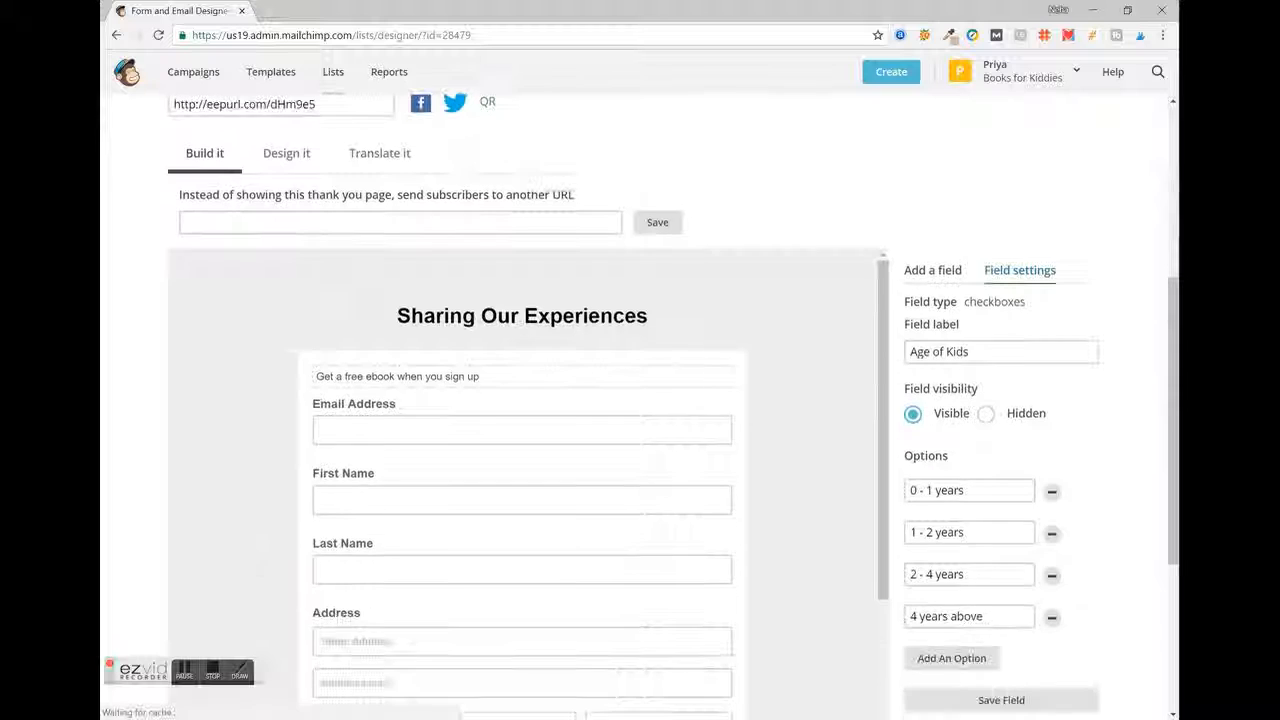
scroll(408, 371, down, 5)
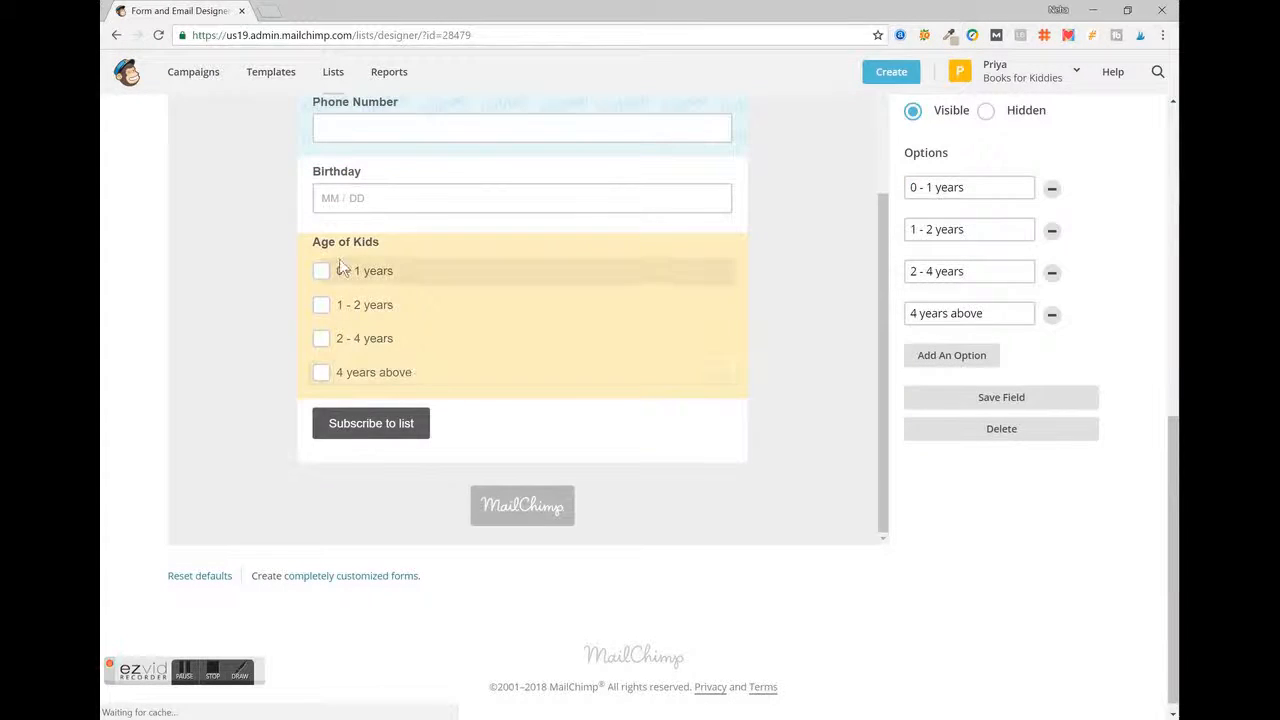
scroll(423, 377, up, 5)
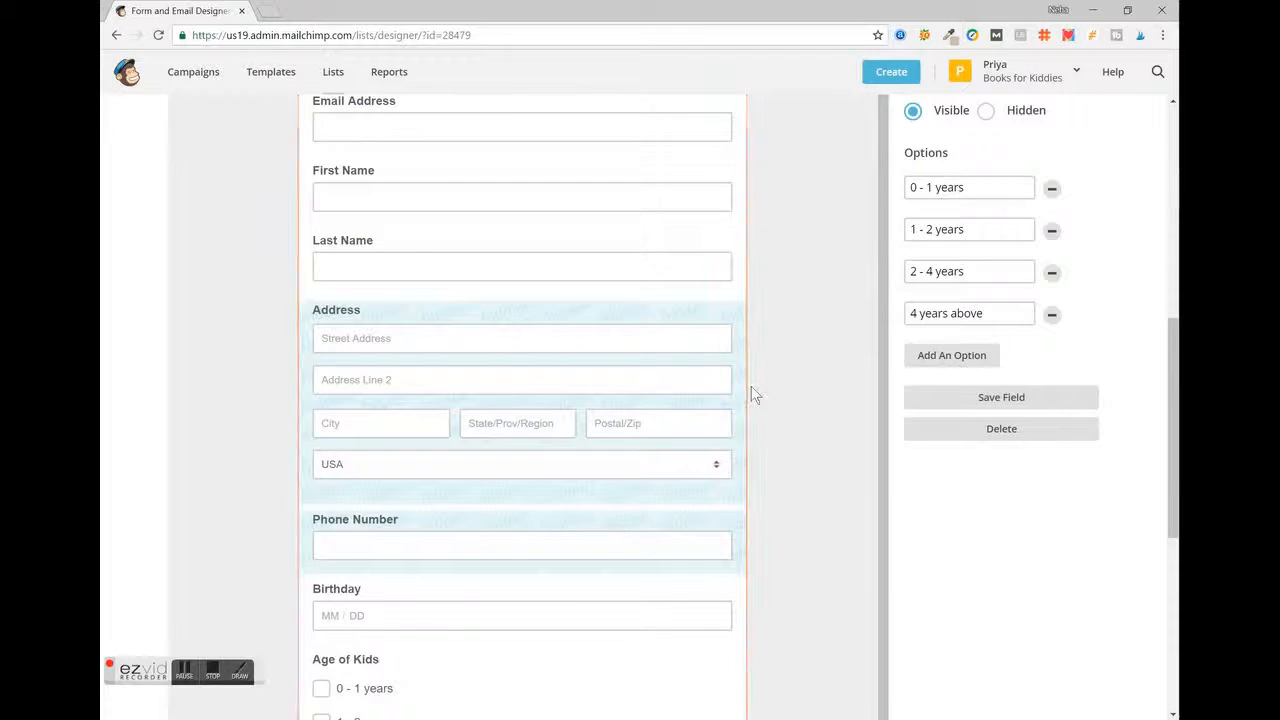
scroll(744, 376, down, 3)
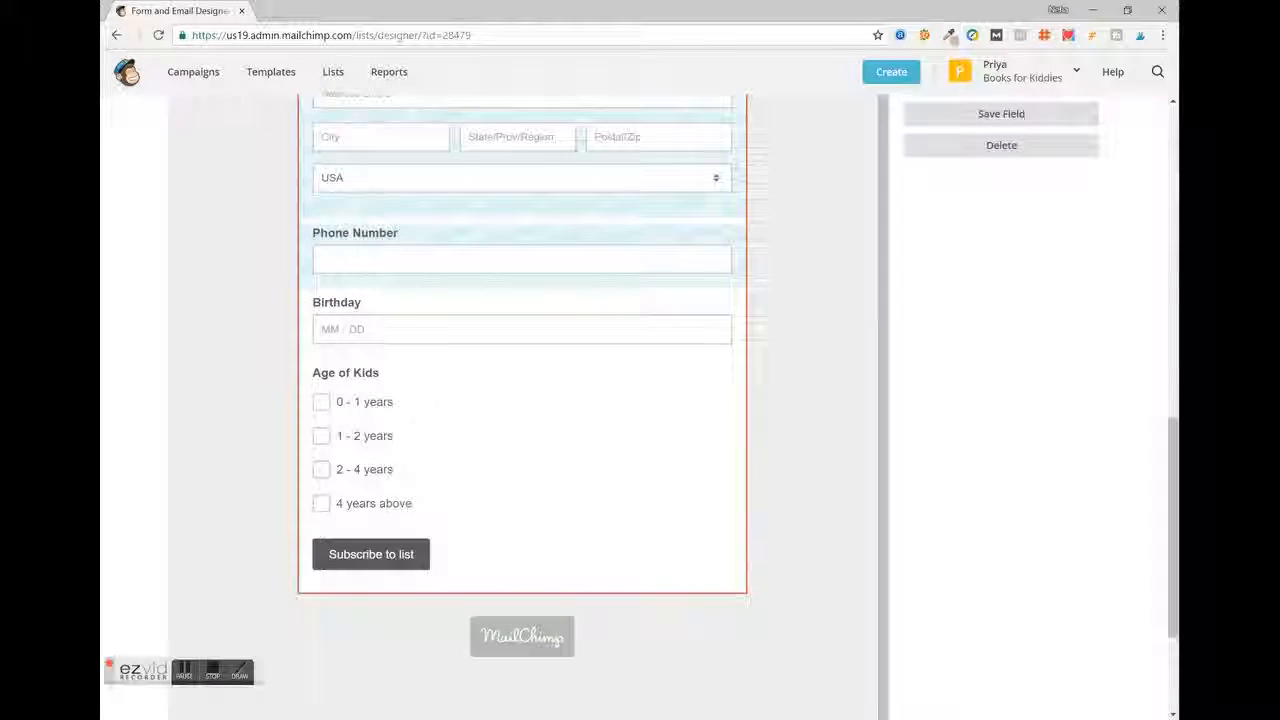
Set the Age of Kids field's visibility to Hidden, save the field, and check it in the form preview
scroll(522, 400, up, 5)
click(986, 424)
scroll(986, 424, down, 1)
click(1001, 628)
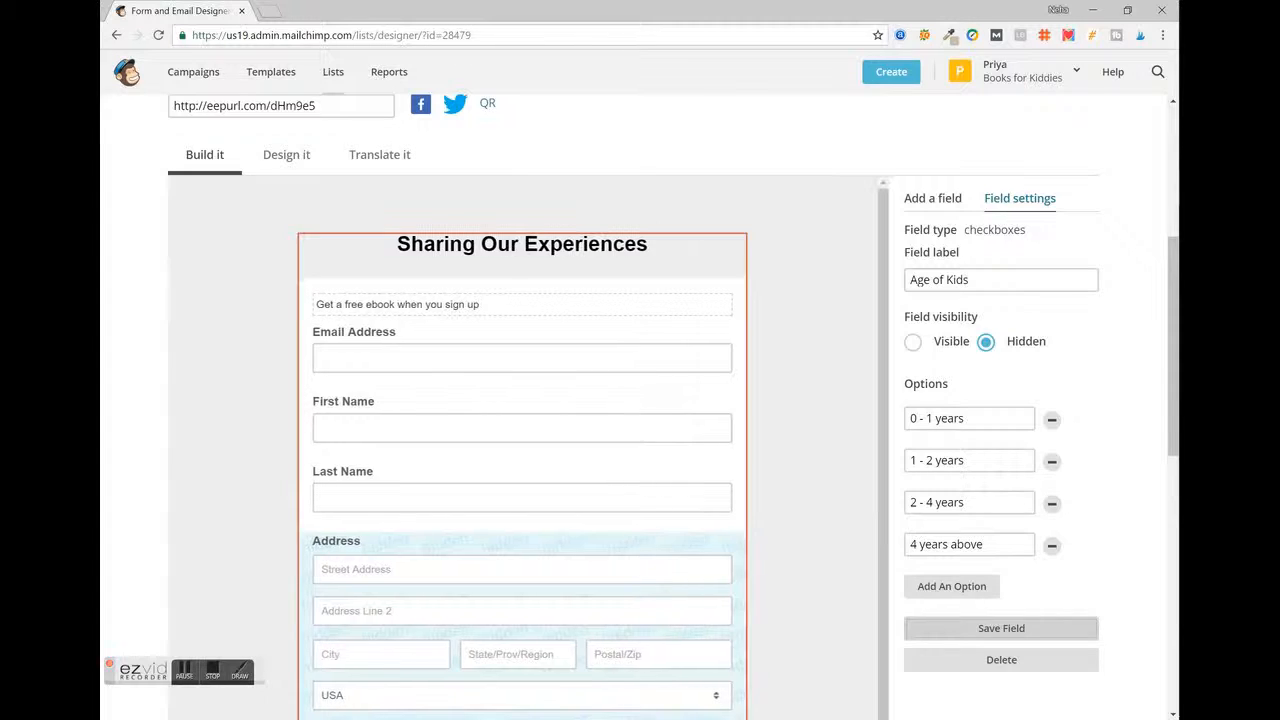
scroll(640, 400, down, 2)
scroll(640, 400, down, 2)
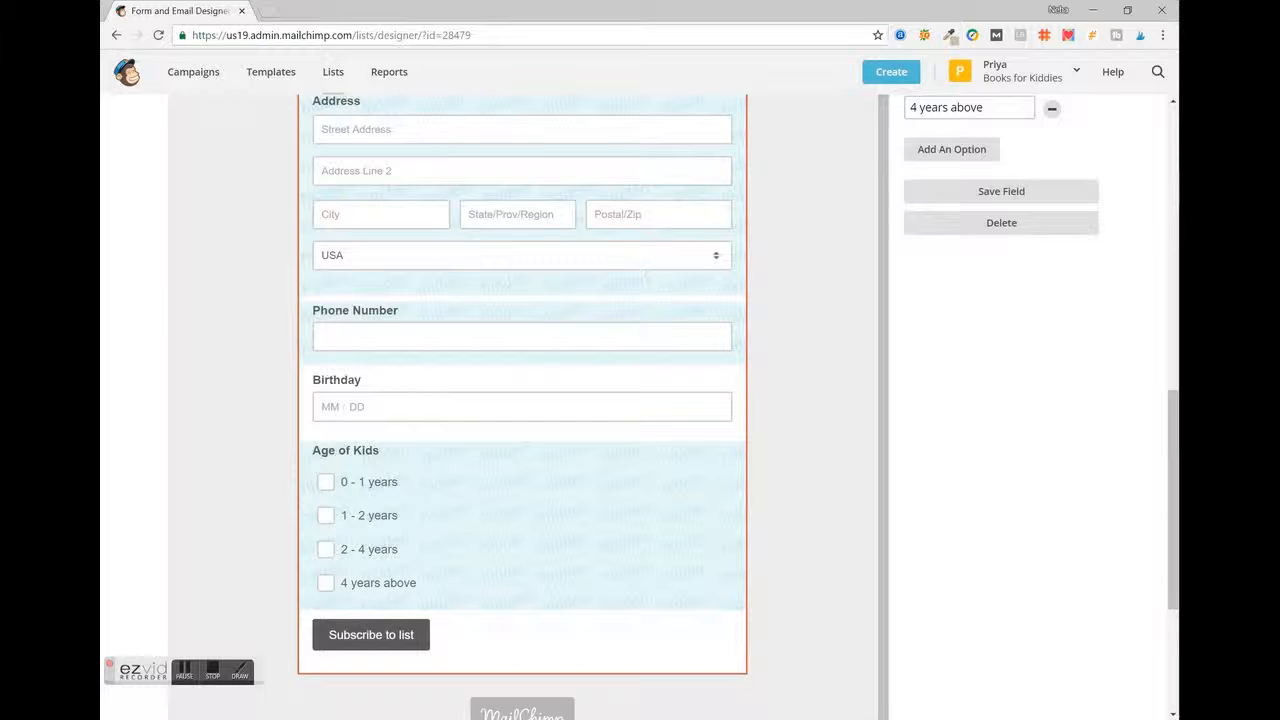
Set the Age of Kids field's visibility back to Visible and save the field
scroll(640, 400, up, 6)
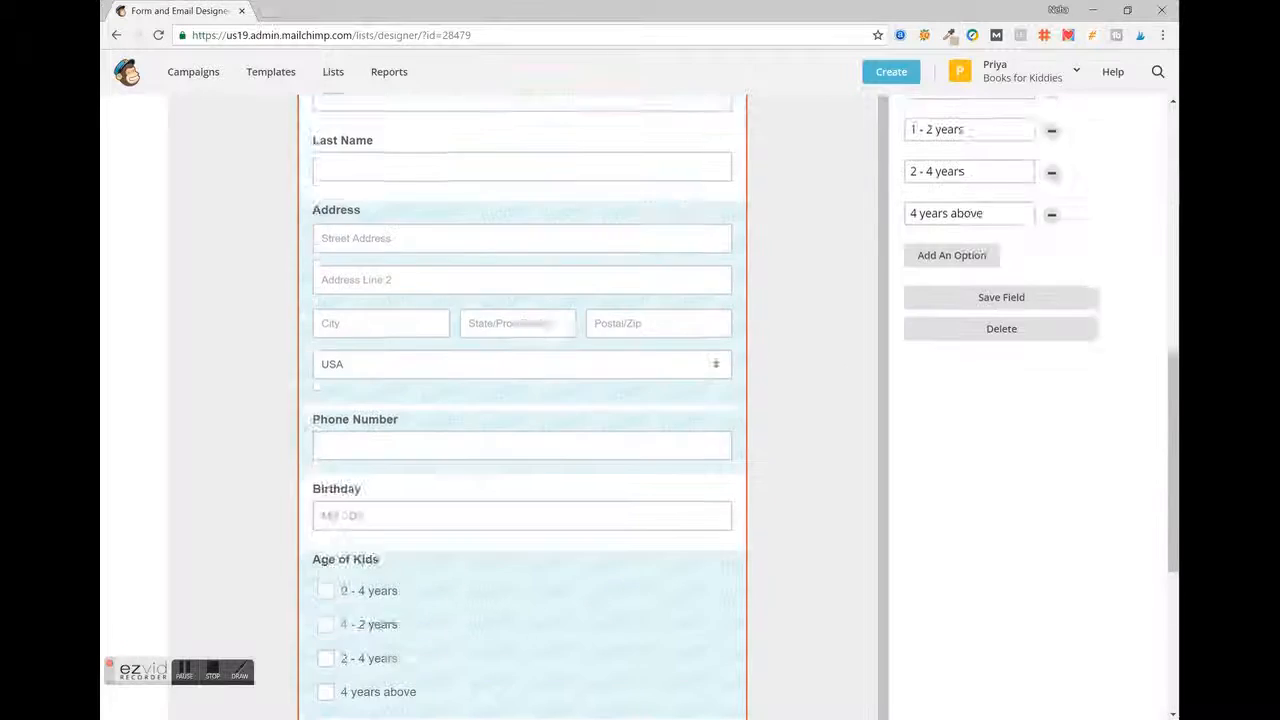
click(913, 533)
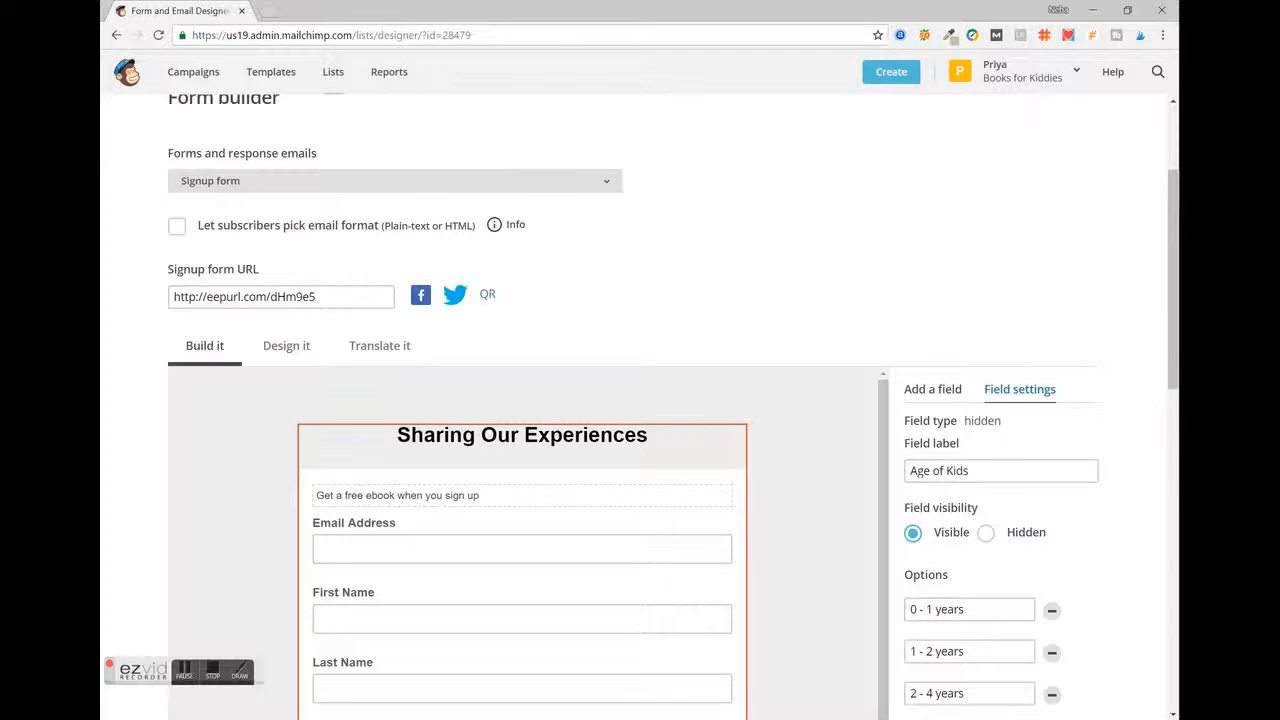
scroll(913, 533, down, 3)
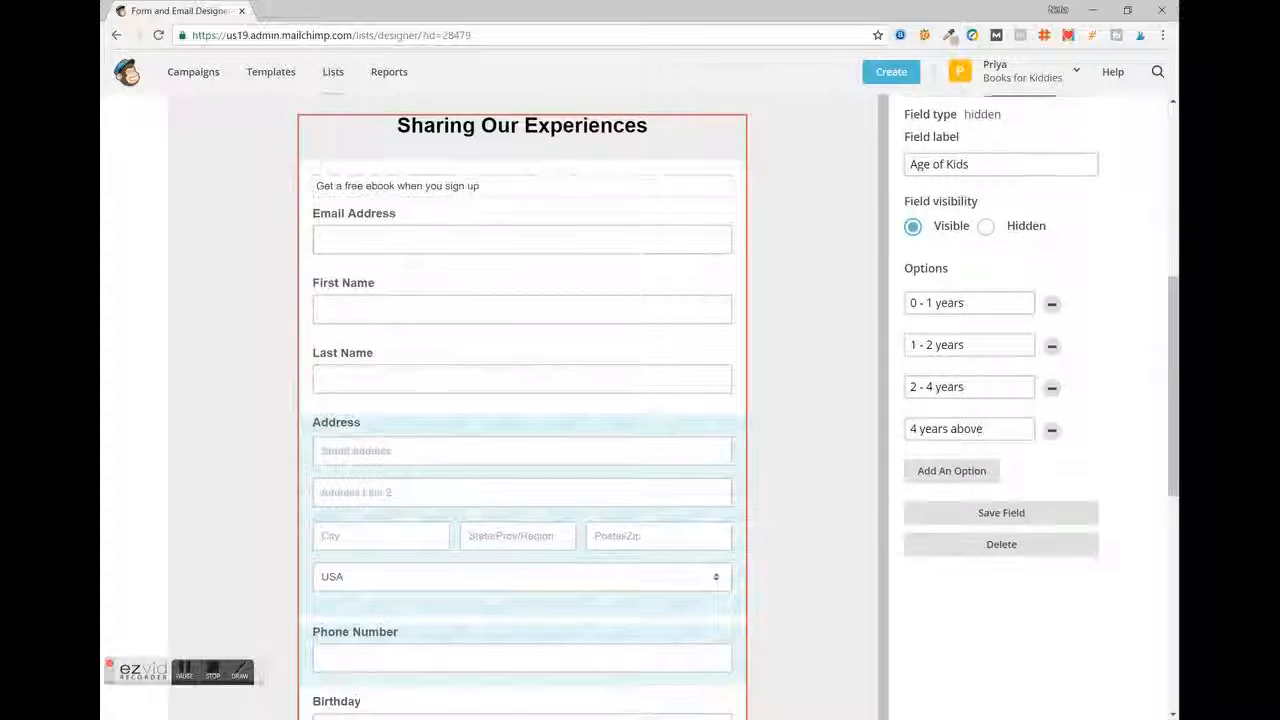
click(1001, 513)
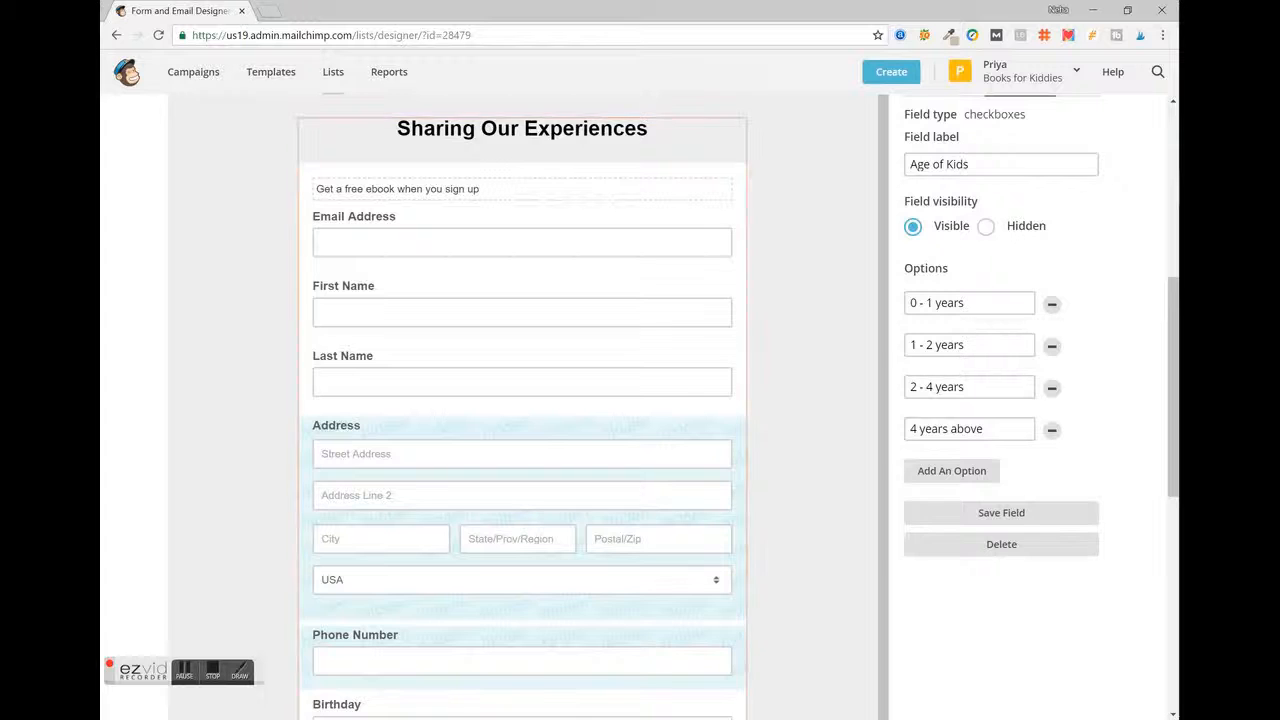
Review the complete signup form, from the email format option and signup URL through the Age of Kids checkboxes
scroll(640, 407, up, 4)
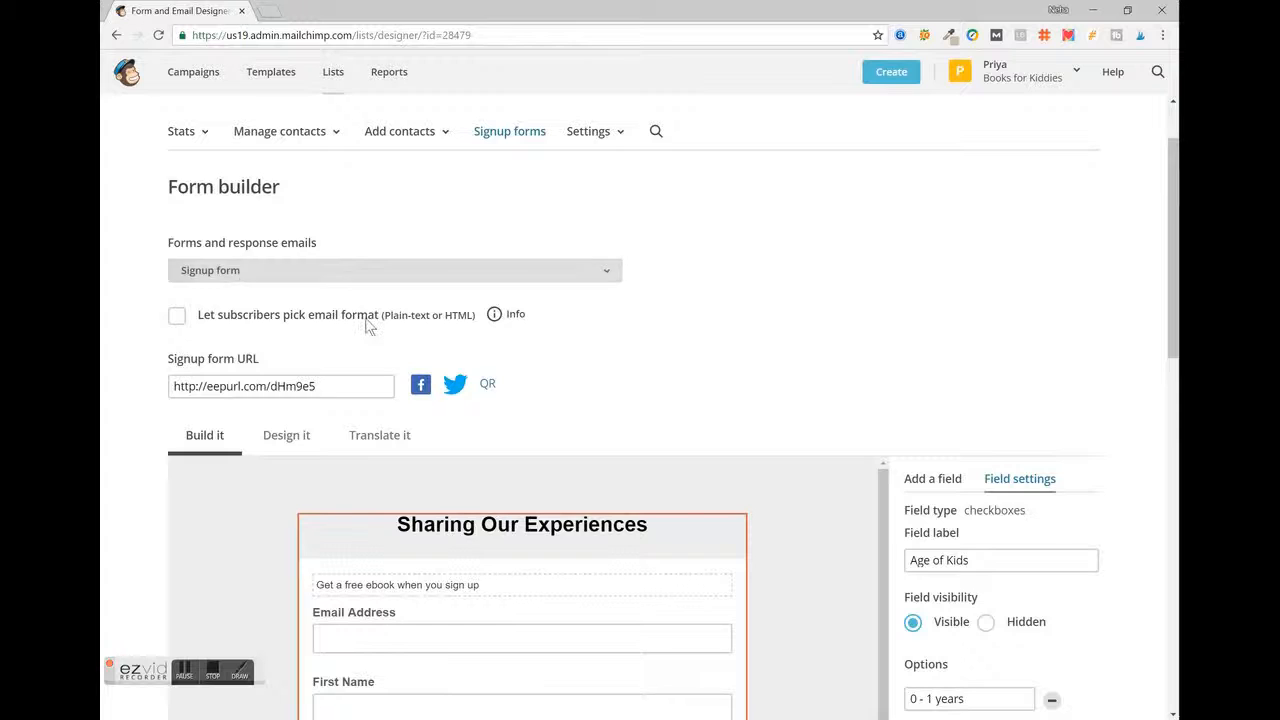
scroll(366, 322, down, 2)
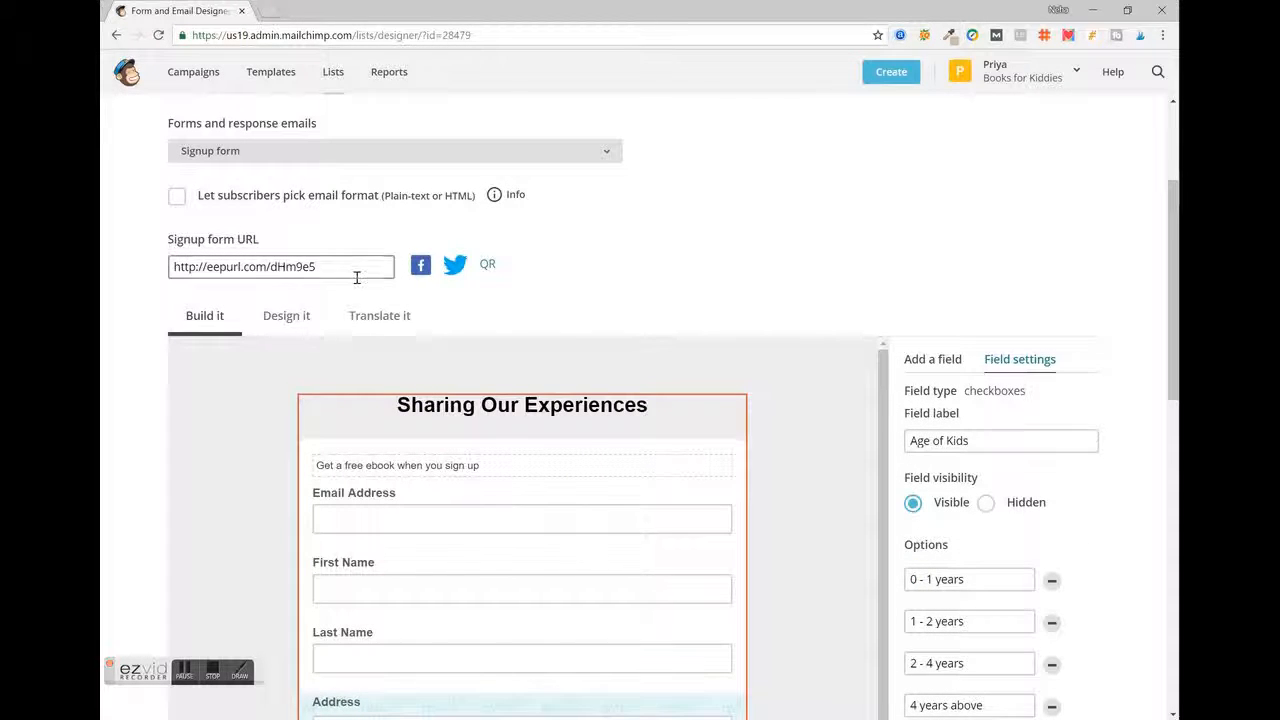
scroll(357, 274, down, 1)
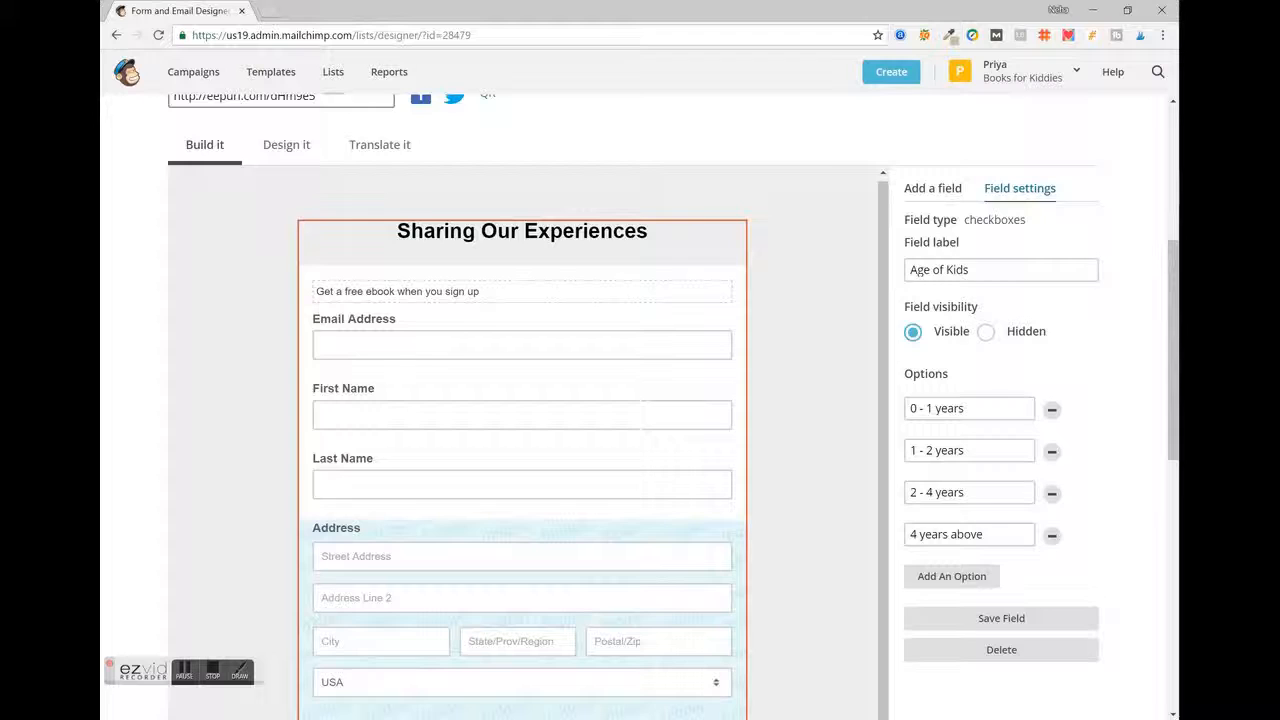
scroll(620, 400, down, 2)
scroll(620, 400, down, 2)
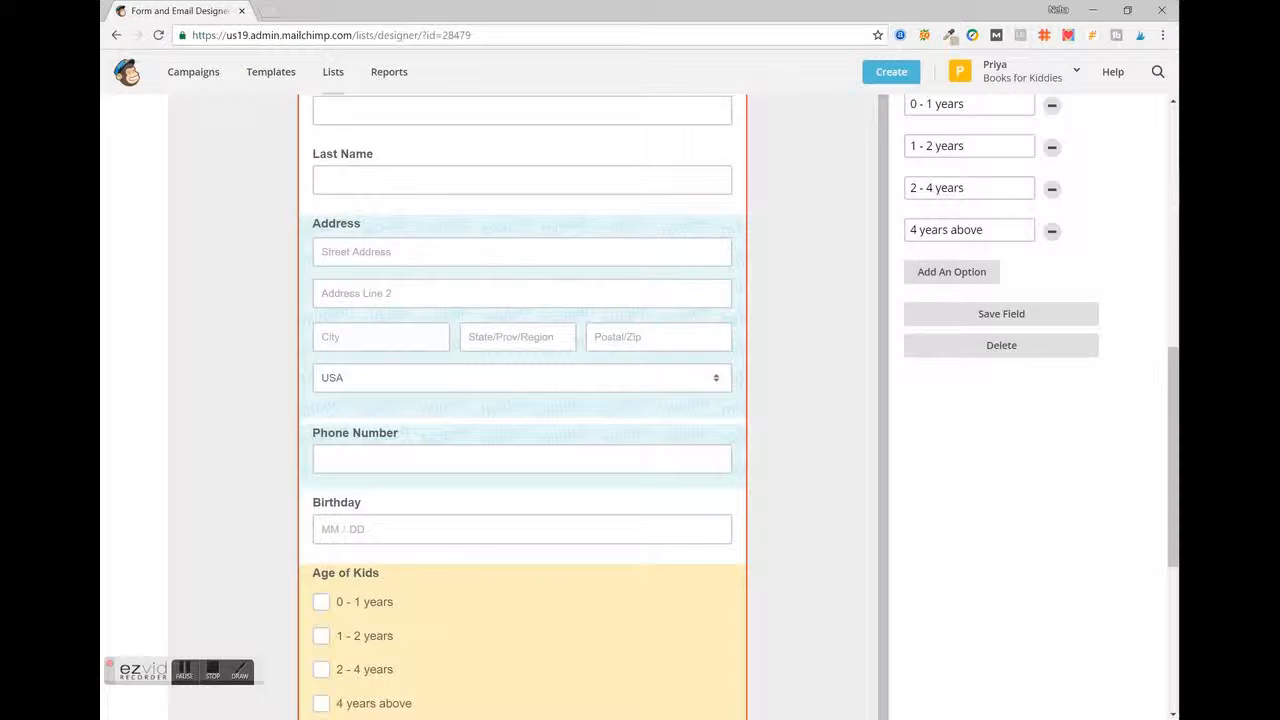
scroll(620, 400, down, 1)
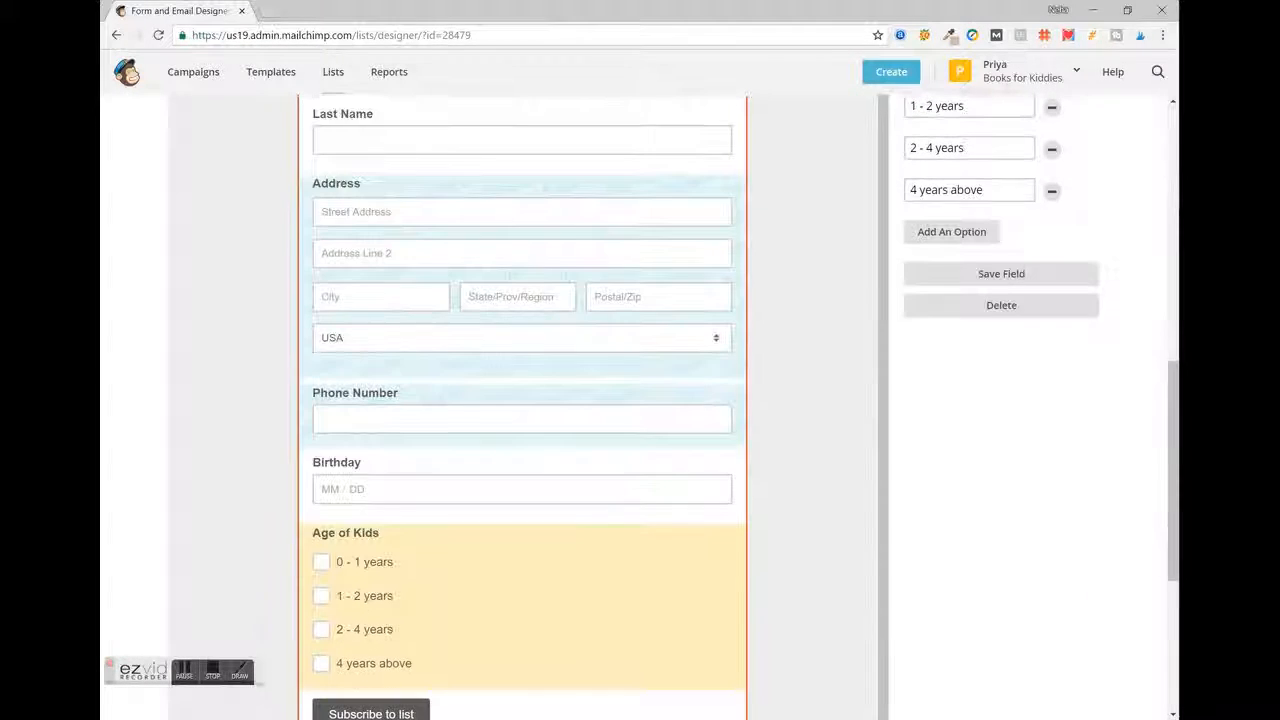
scroll(620, 400, down, 2)
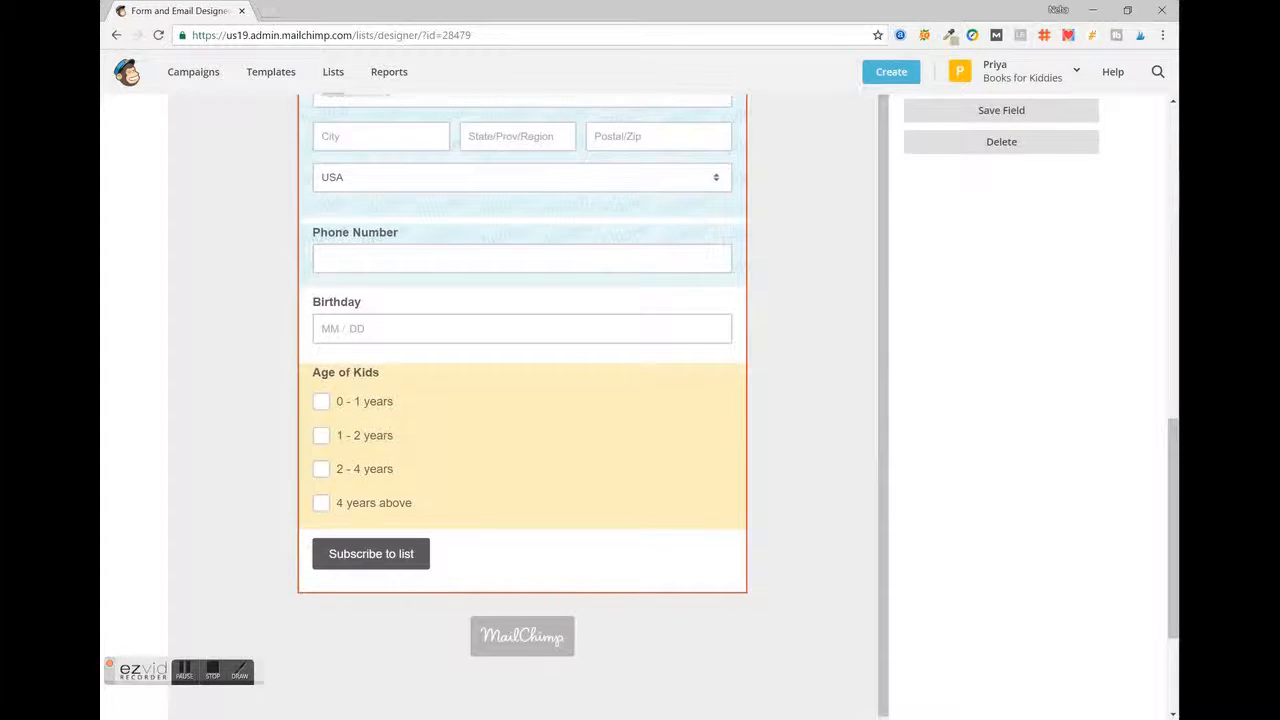
scroll(951, 356, up, 10)
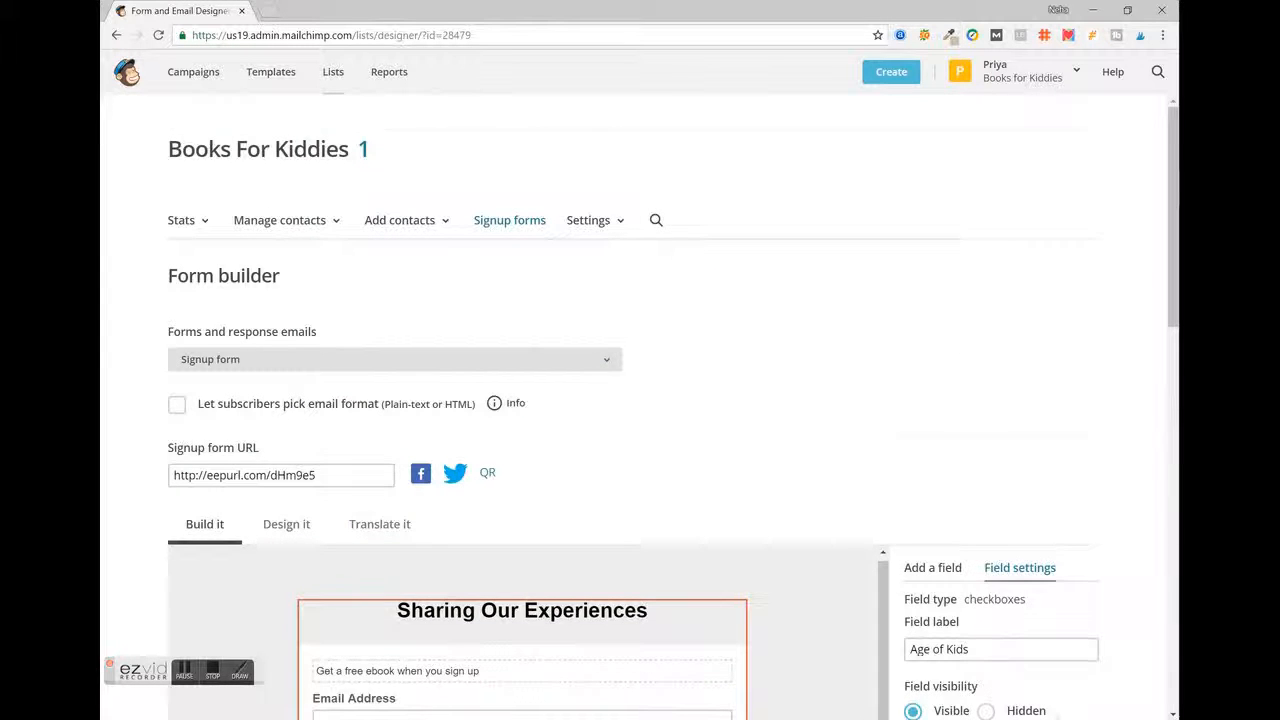
Display the field types that can be added to the signup form and compare them with the form preview
scroll(640, 400, down, 3)
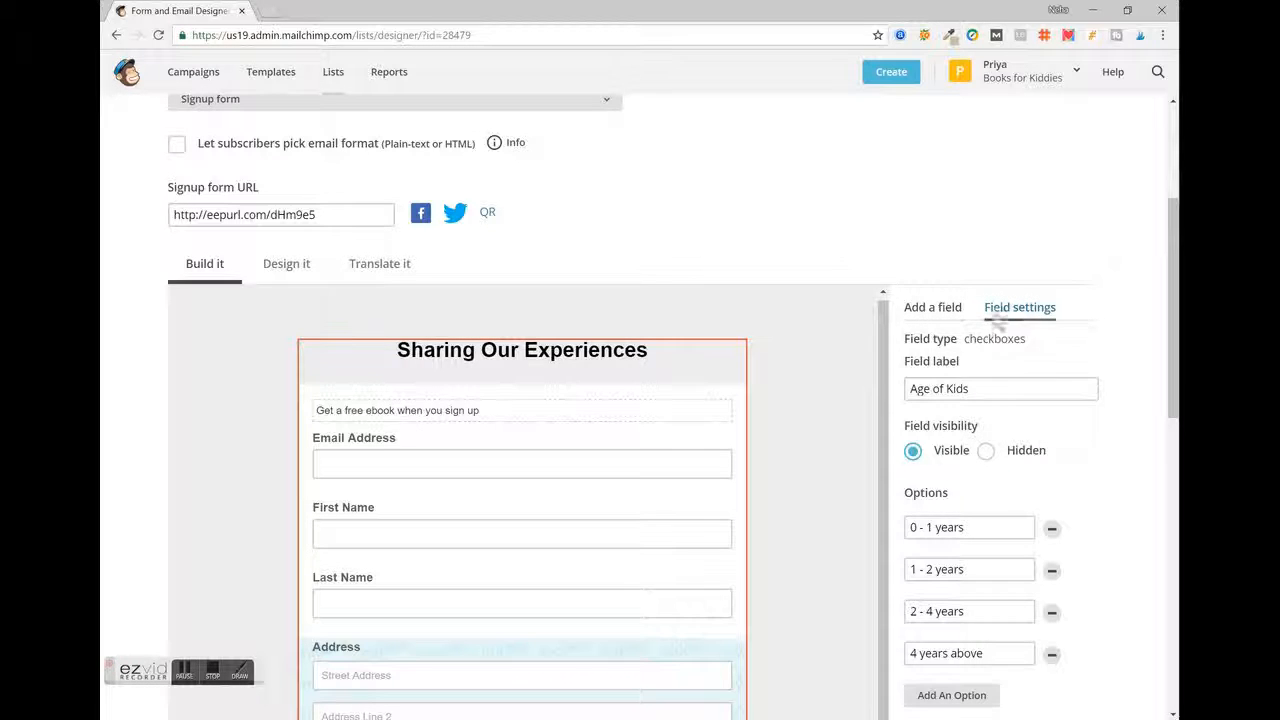
click(925, 312)
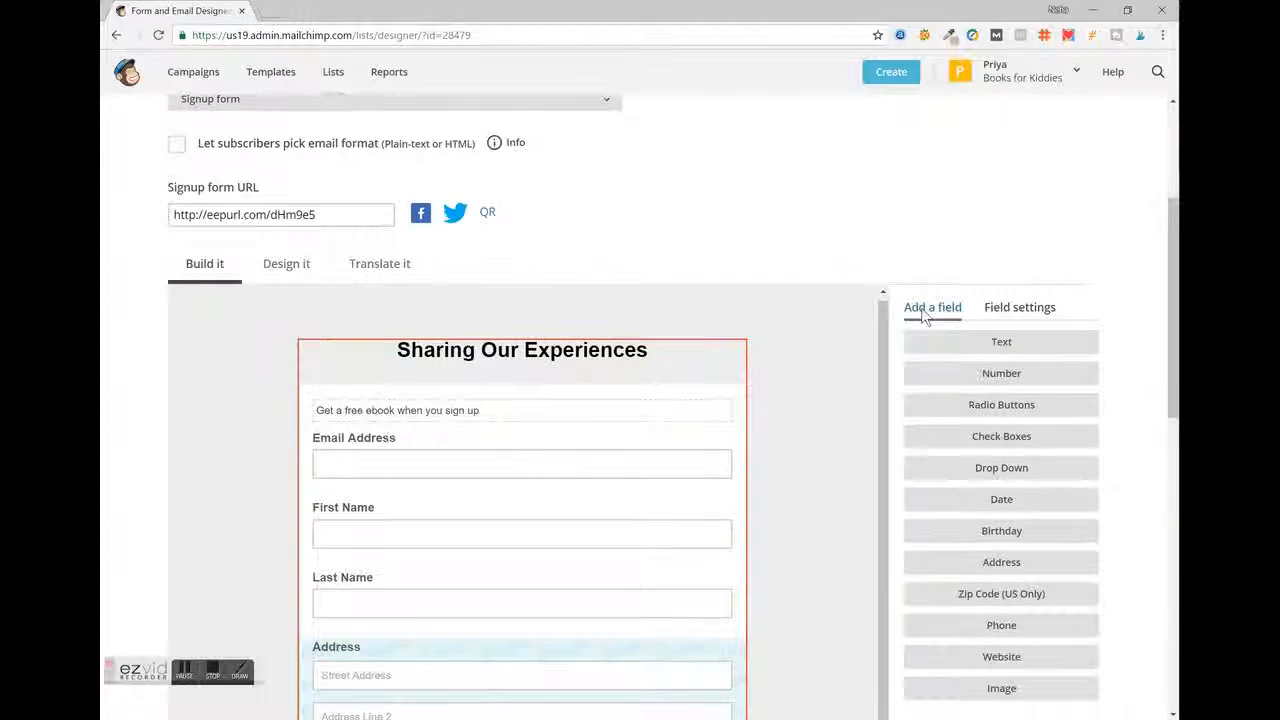
scroll(925, 315, down, 3)
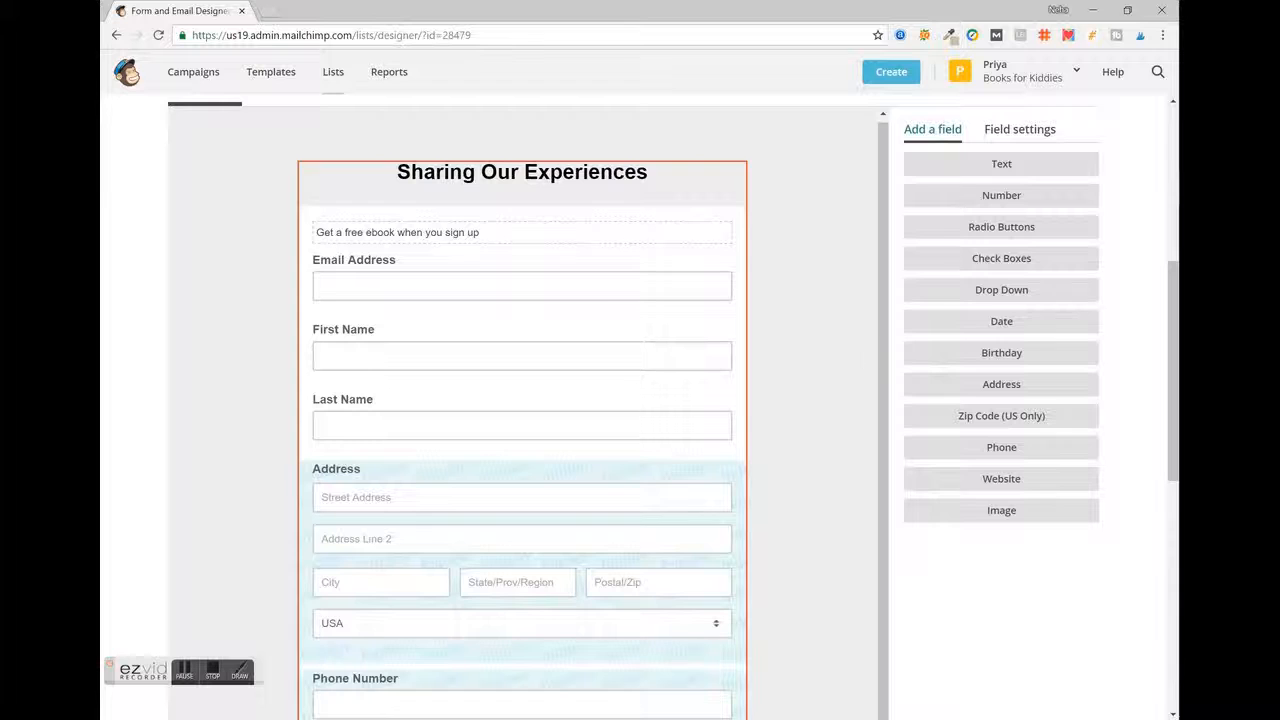
scroll(1033, 660, up, 6)
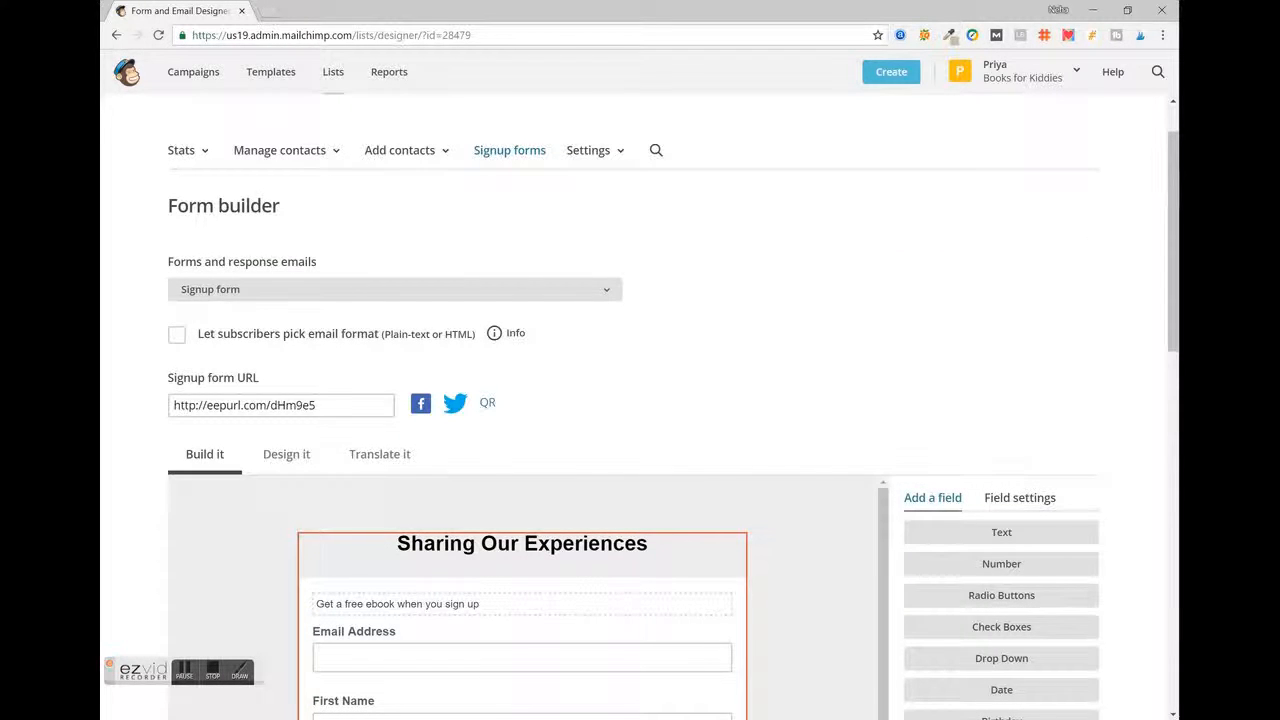
Examine the available forms and response emails for subscribing, unsubscribing and profile updates, keeping the Signup form selected
click(395, 290)
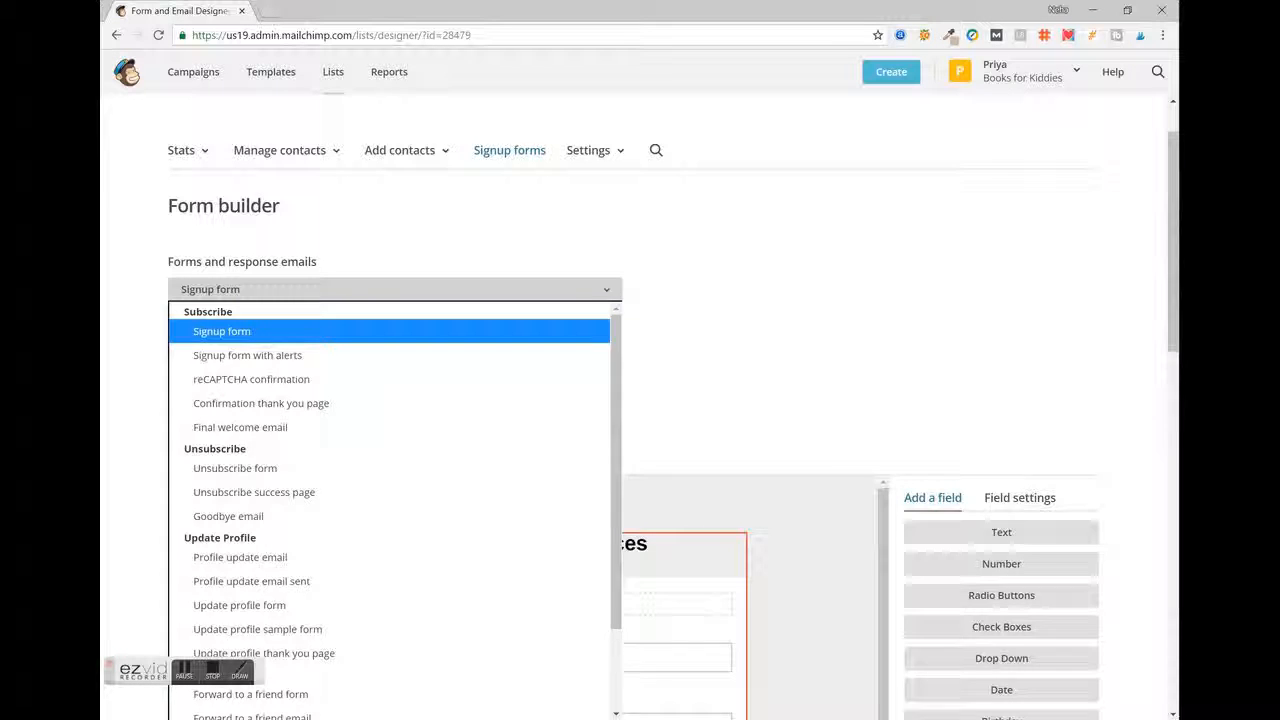
scroll(640, 400, down, 1)
click(395, 216)
scroll(640, 400, down, 1)
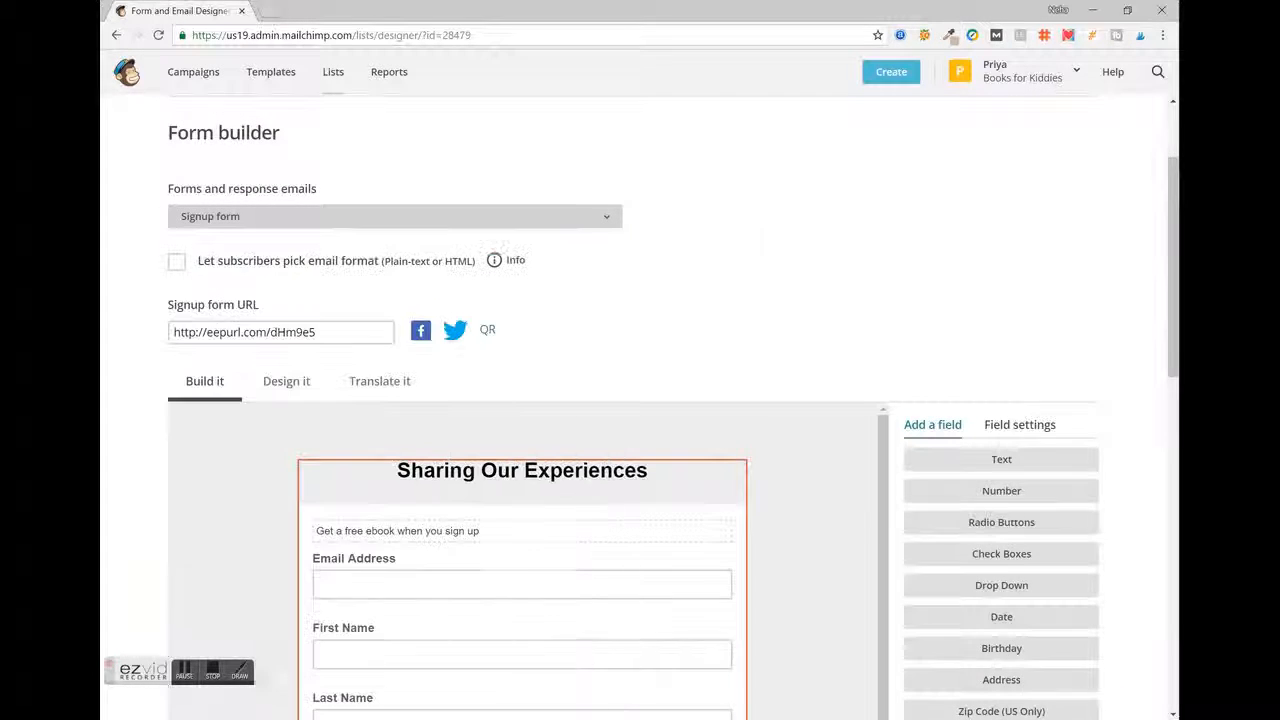
click(395, 155)
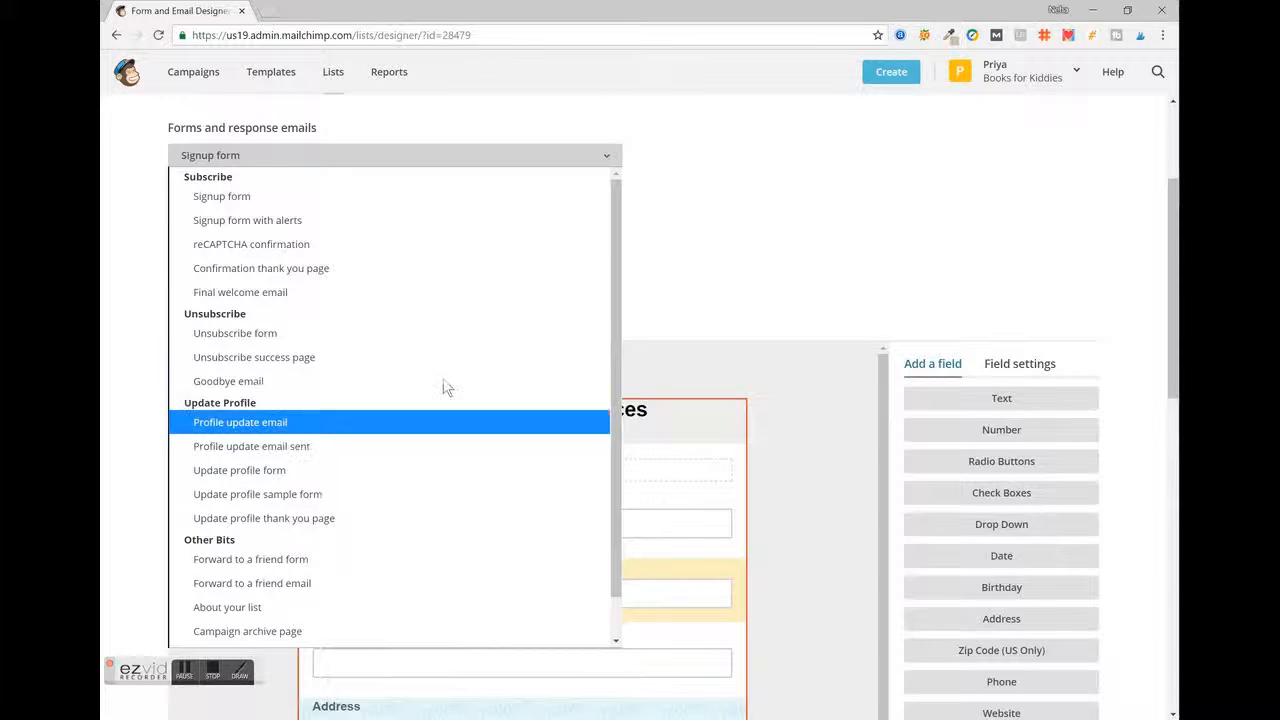
click(831, 204)
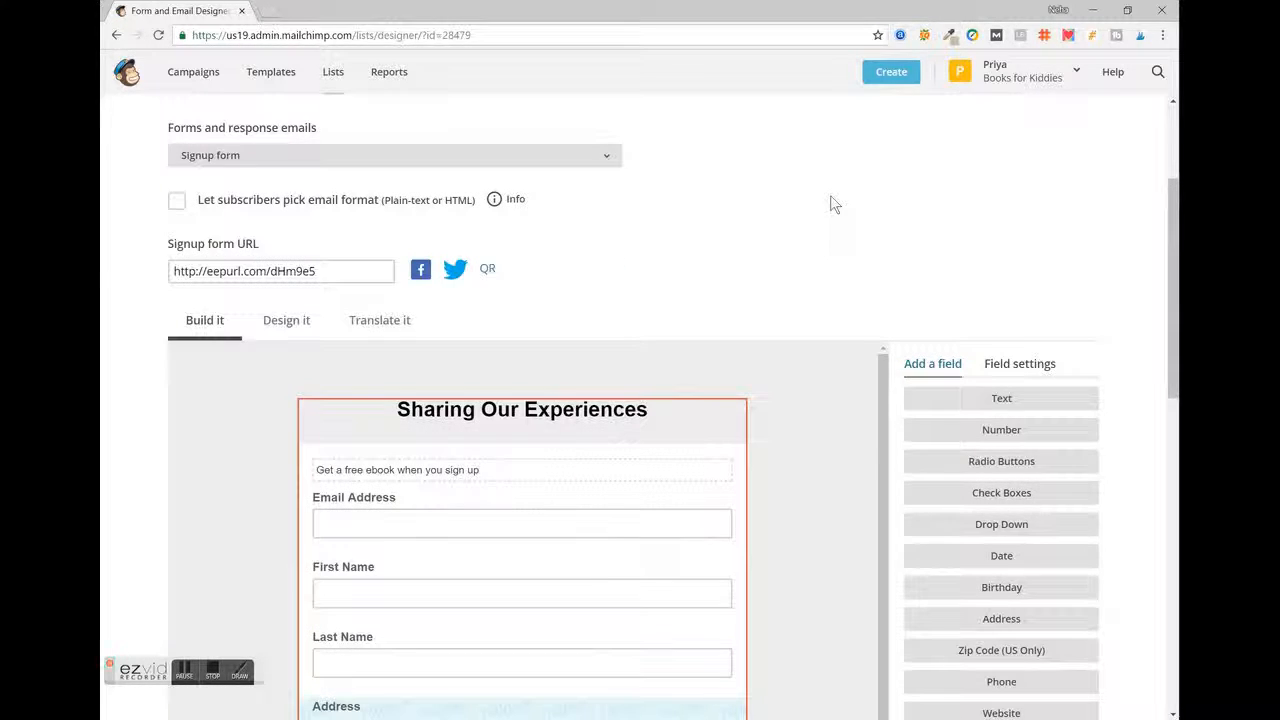